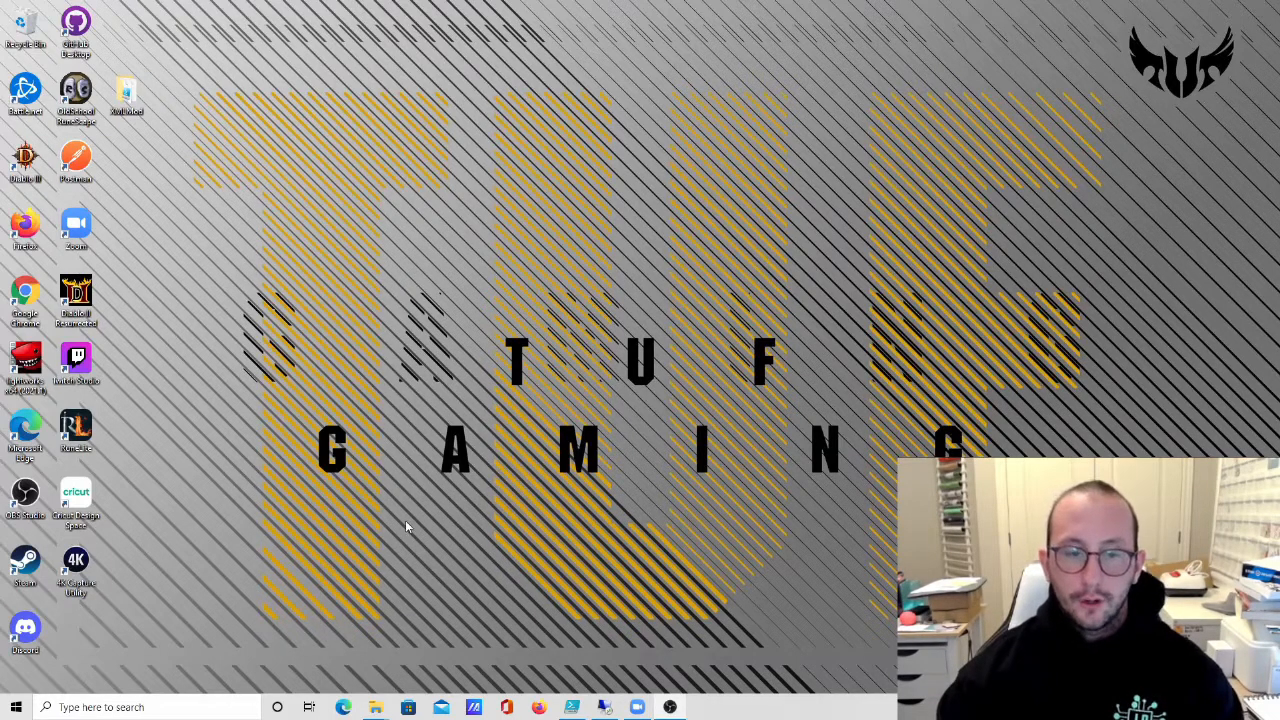
- Search Windows for an installed copy of Visual Studio
left_click(184, 707)
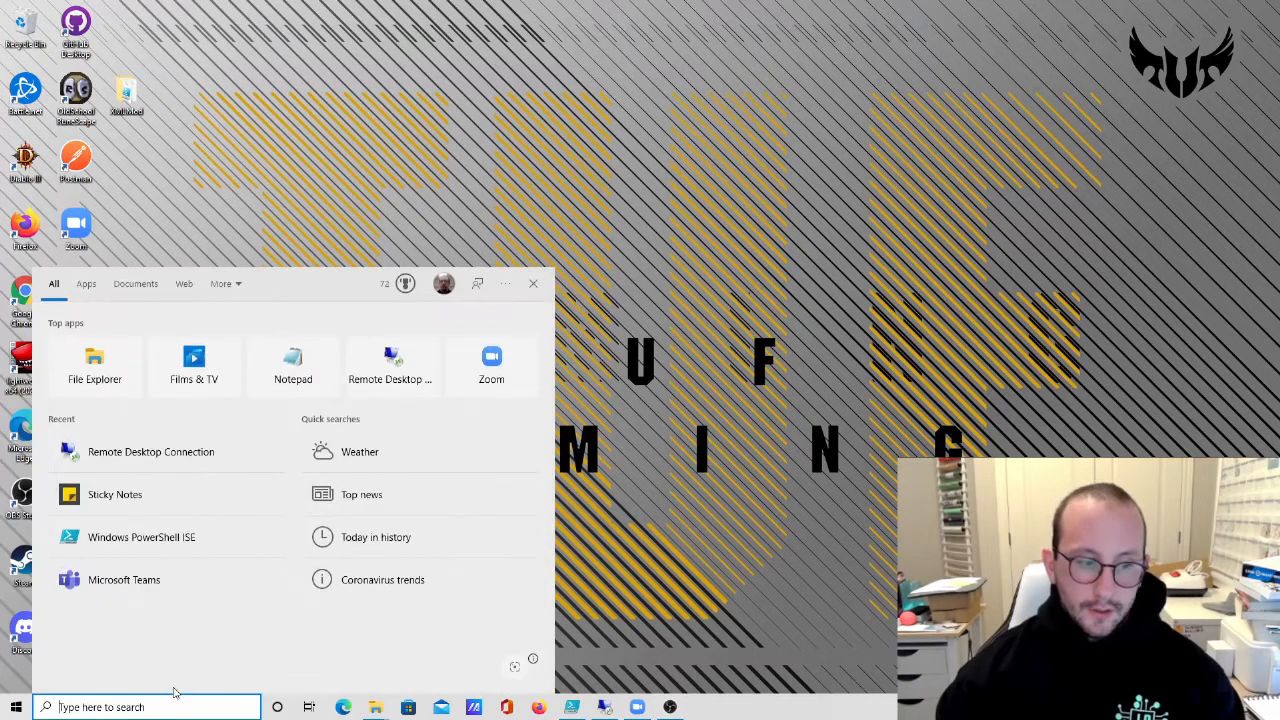
type("st")
key("BackSpace")
key("BackSpace")
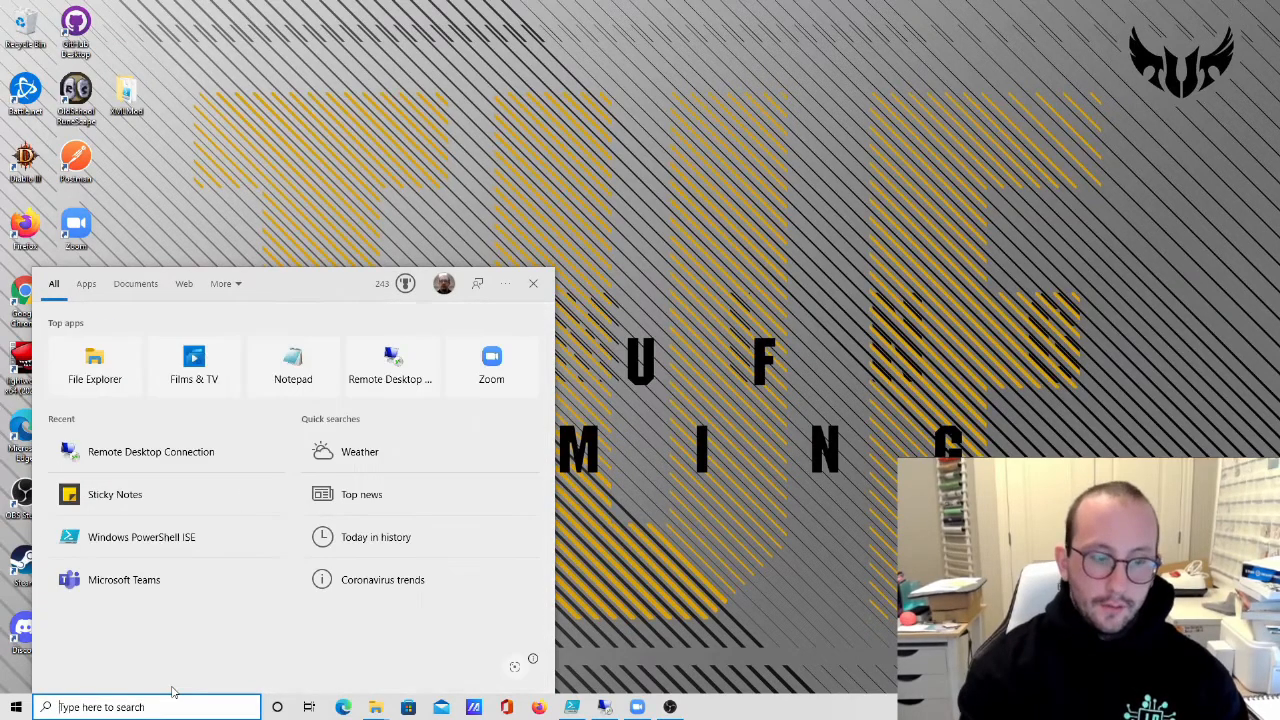
type("vi")
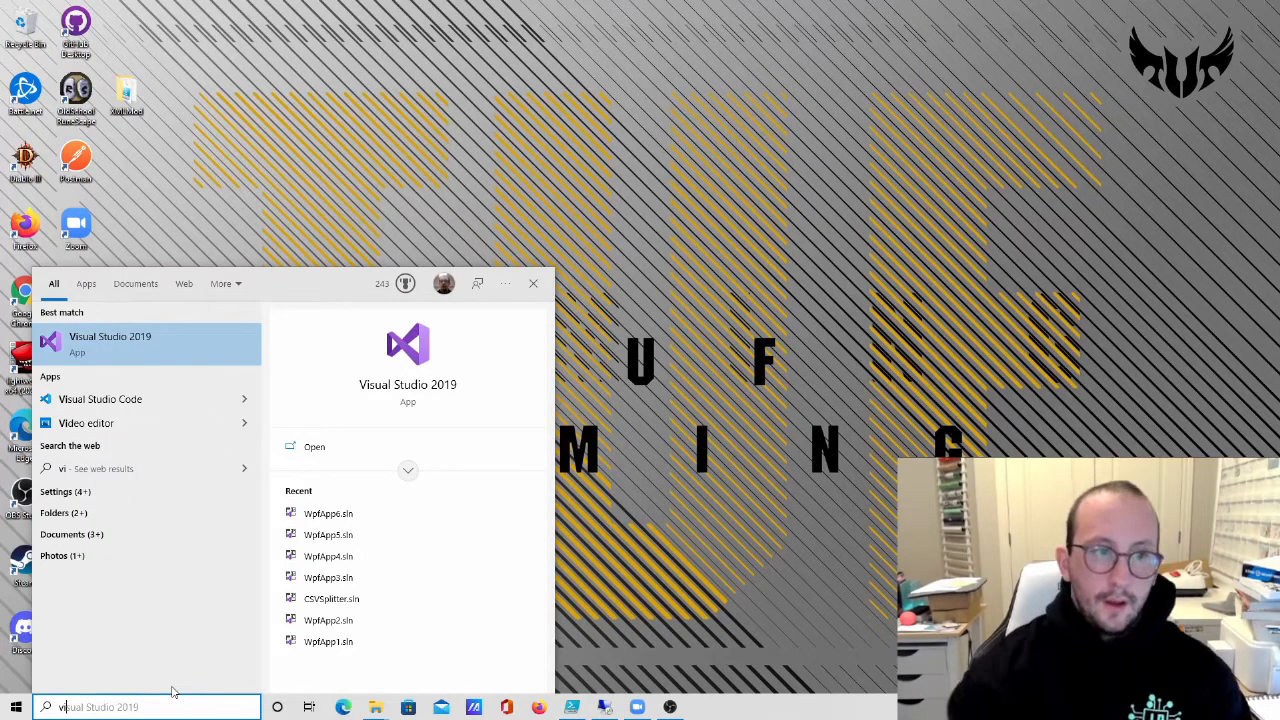
left_click(181, 350)
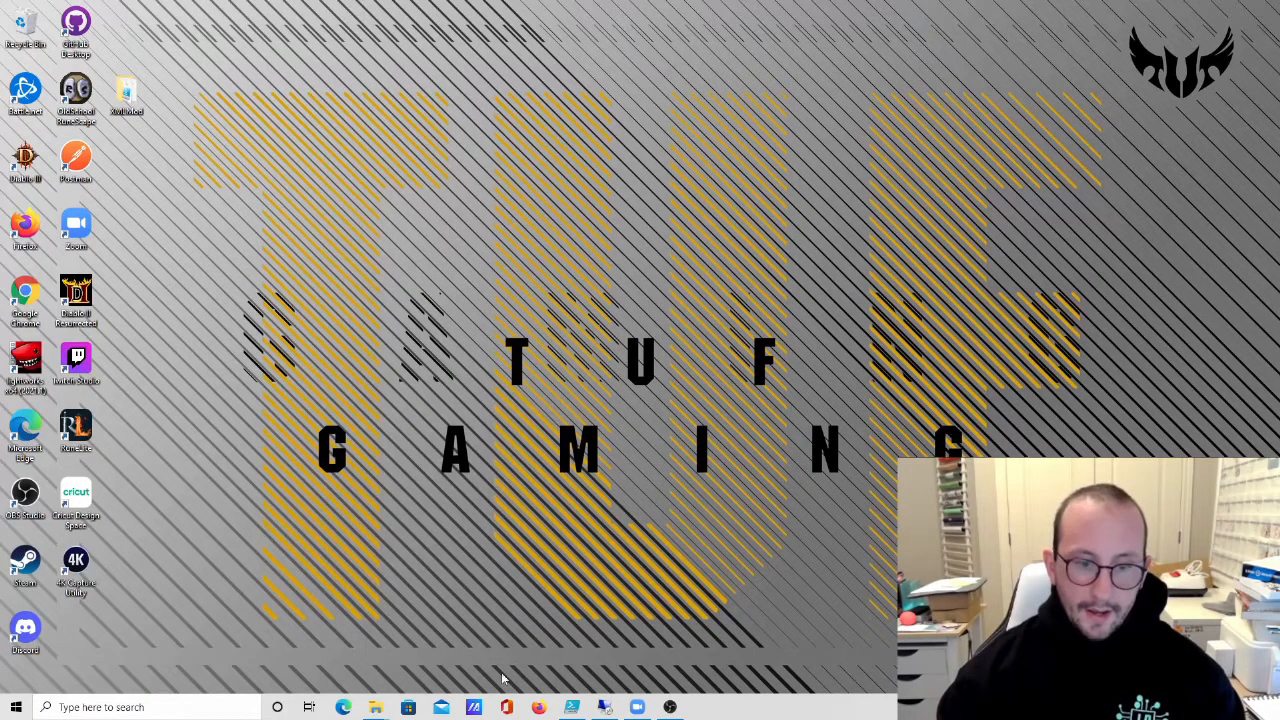
- Switch to Firefox, go to google.com and search for "visual studio"
left_click(540, 707)
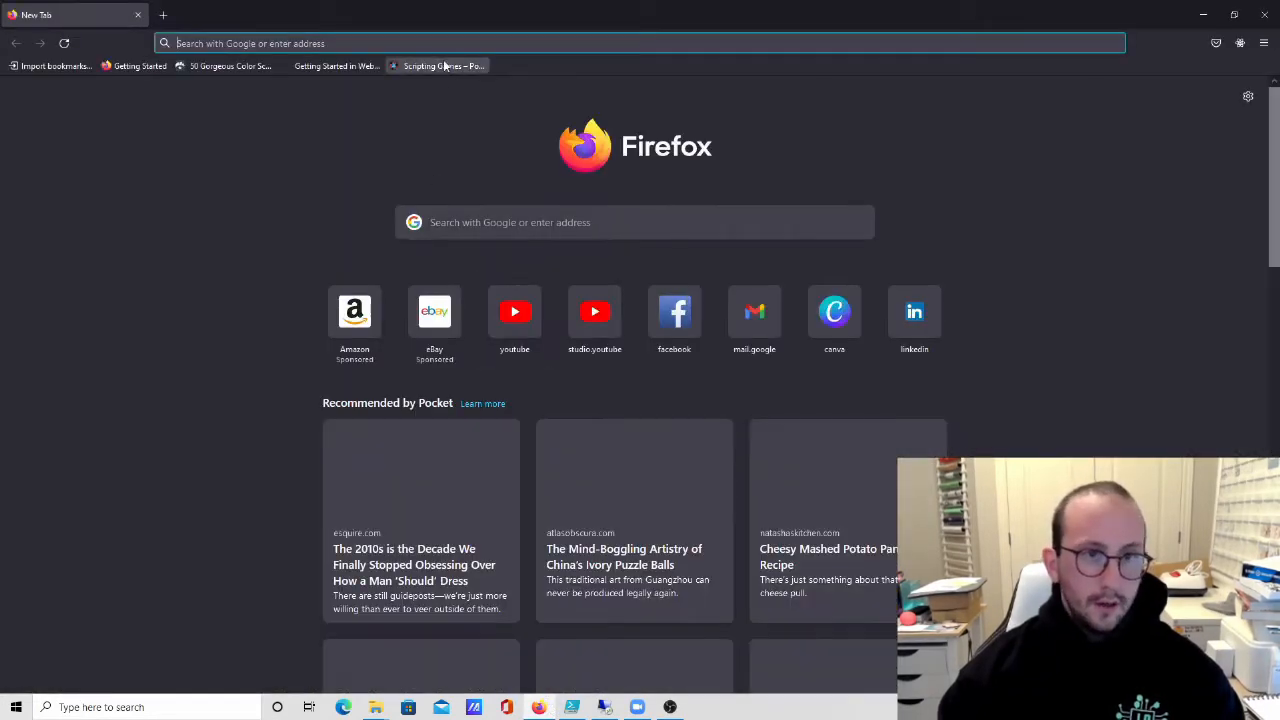
left_click(393, 43)
type("google.com/")
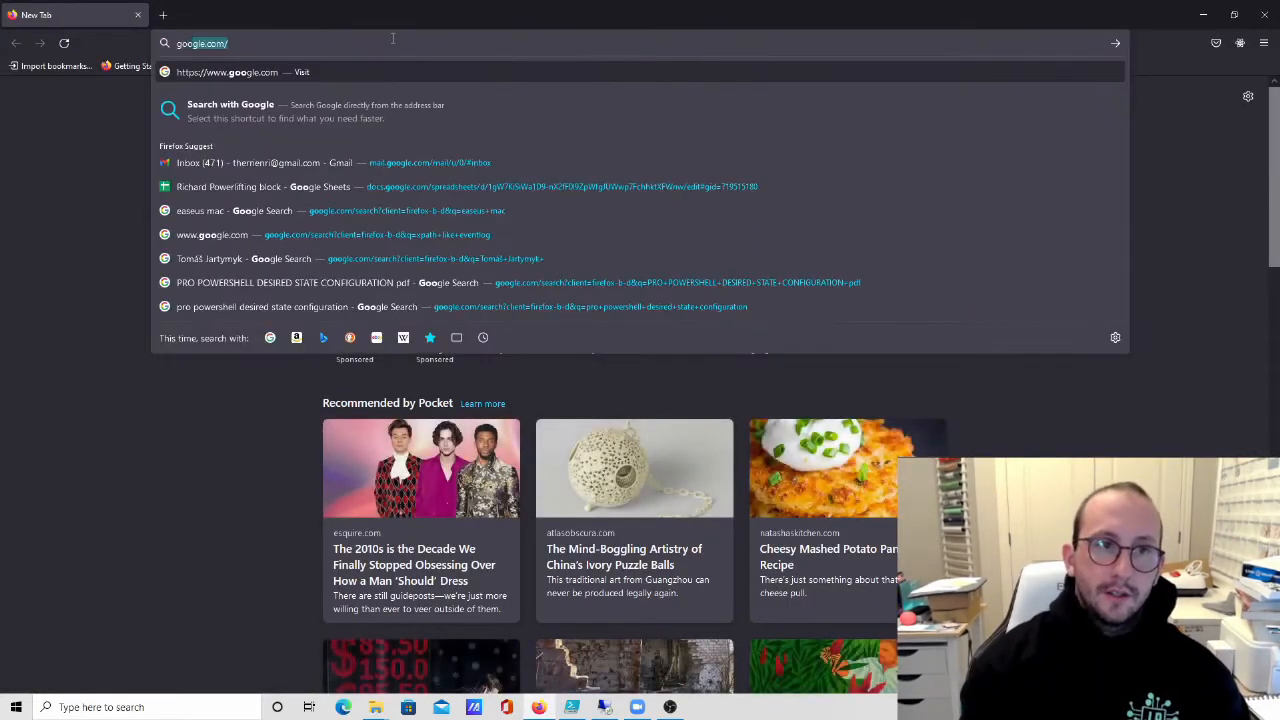
key("Return")
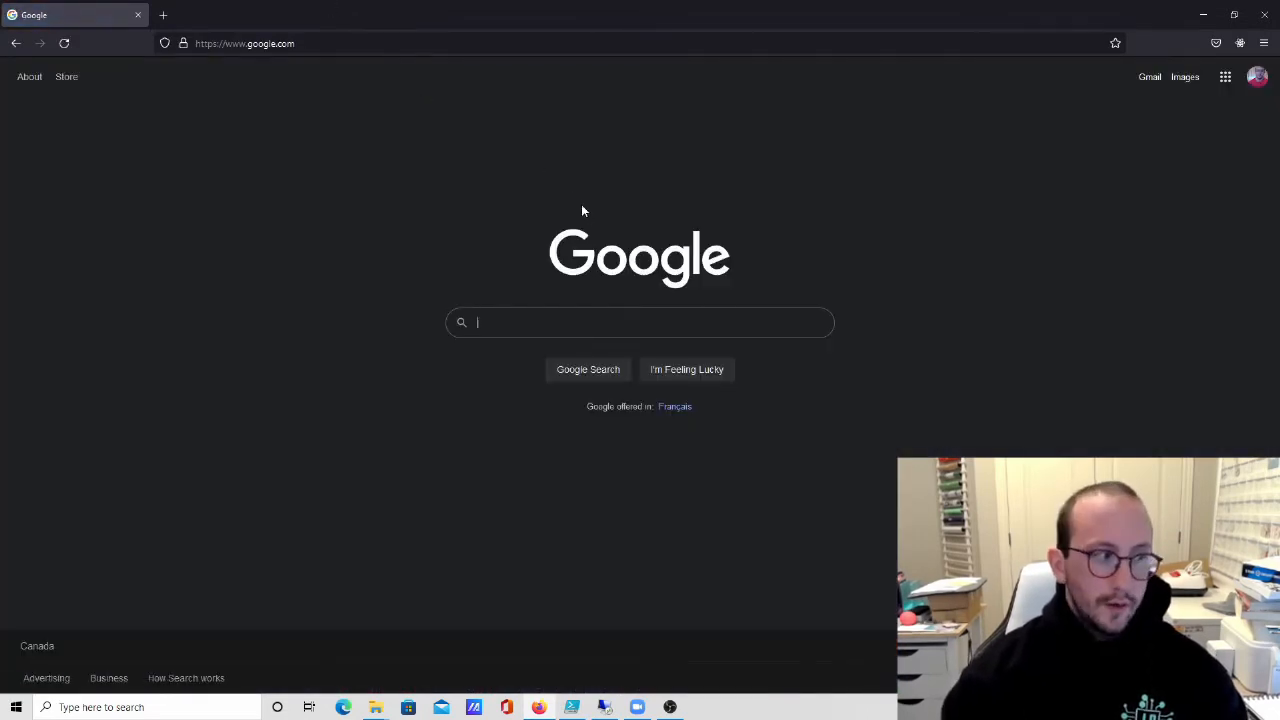
type("vi")
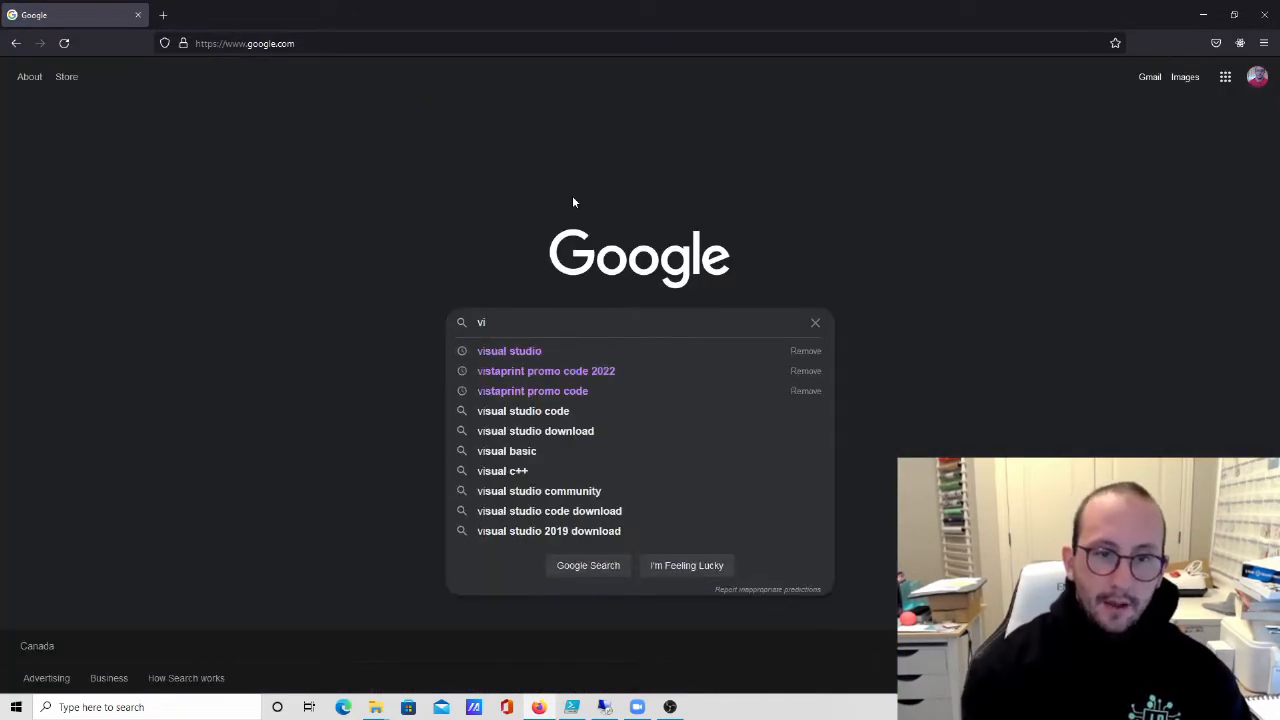
type("sual studio")
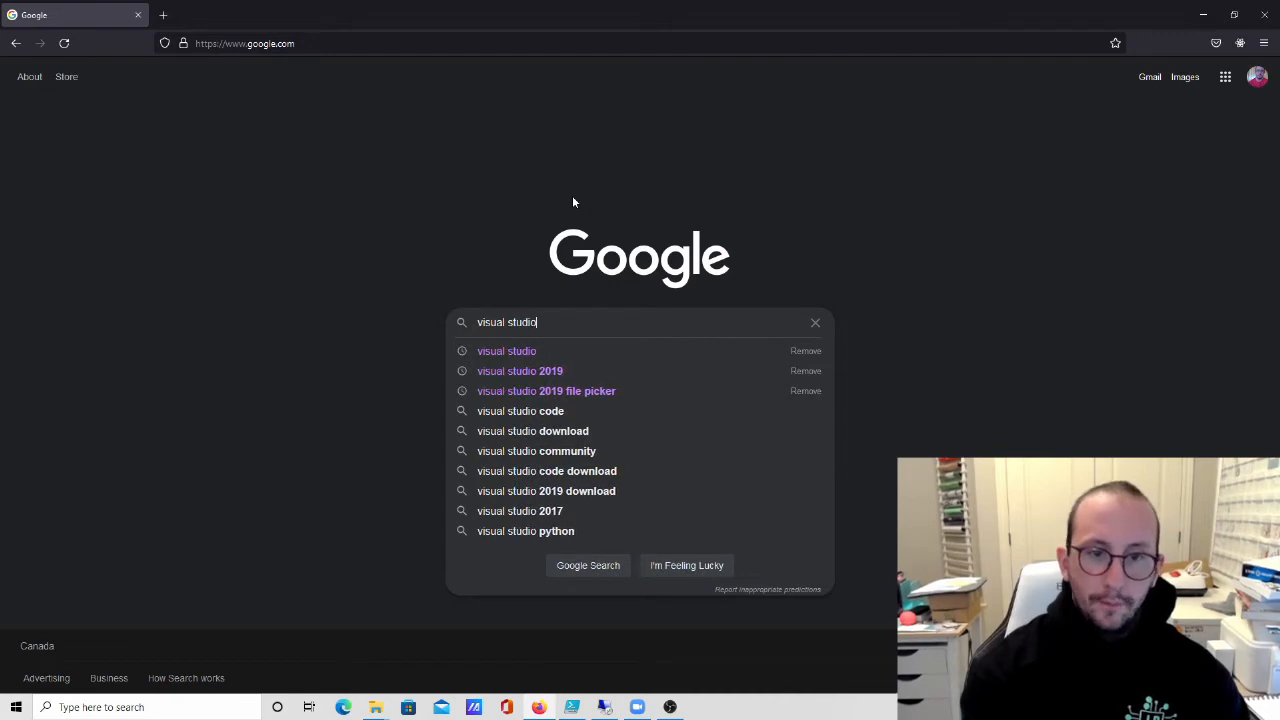
key("Return")
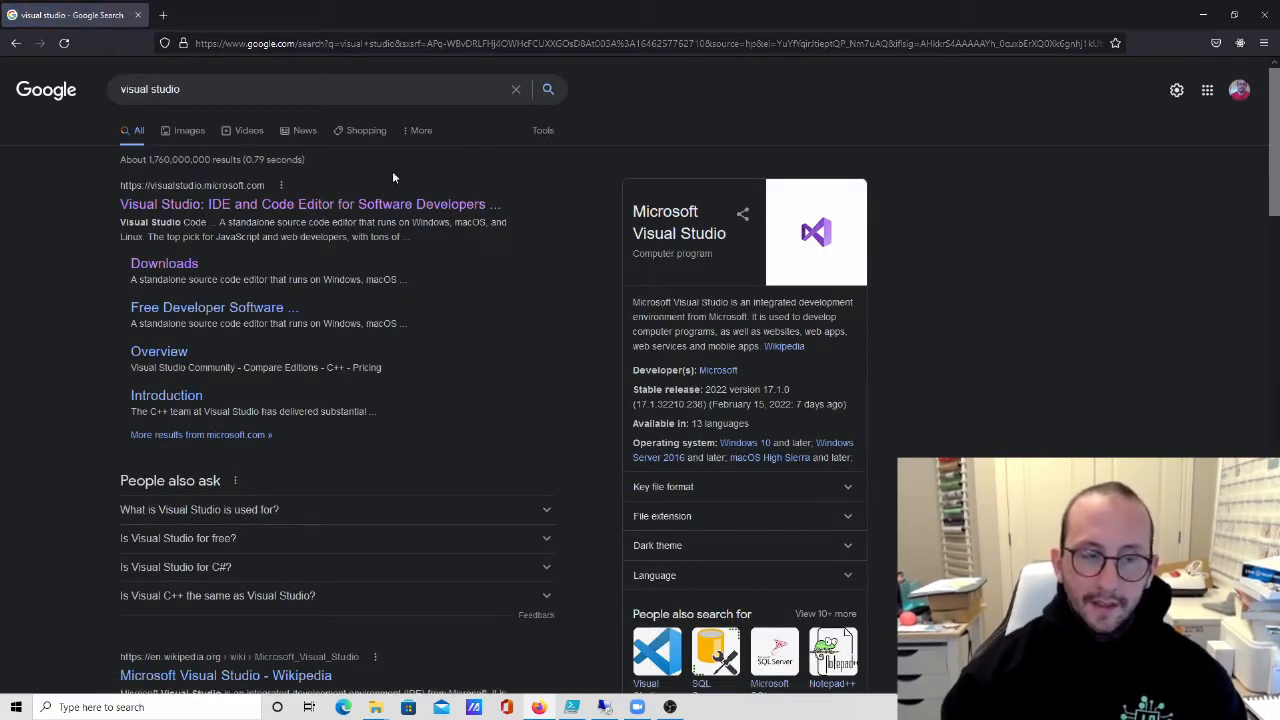
- Enlarge the search results page and open the official Visual Studio site, visualstudio.microsoft.com
key("ctrl+plus")
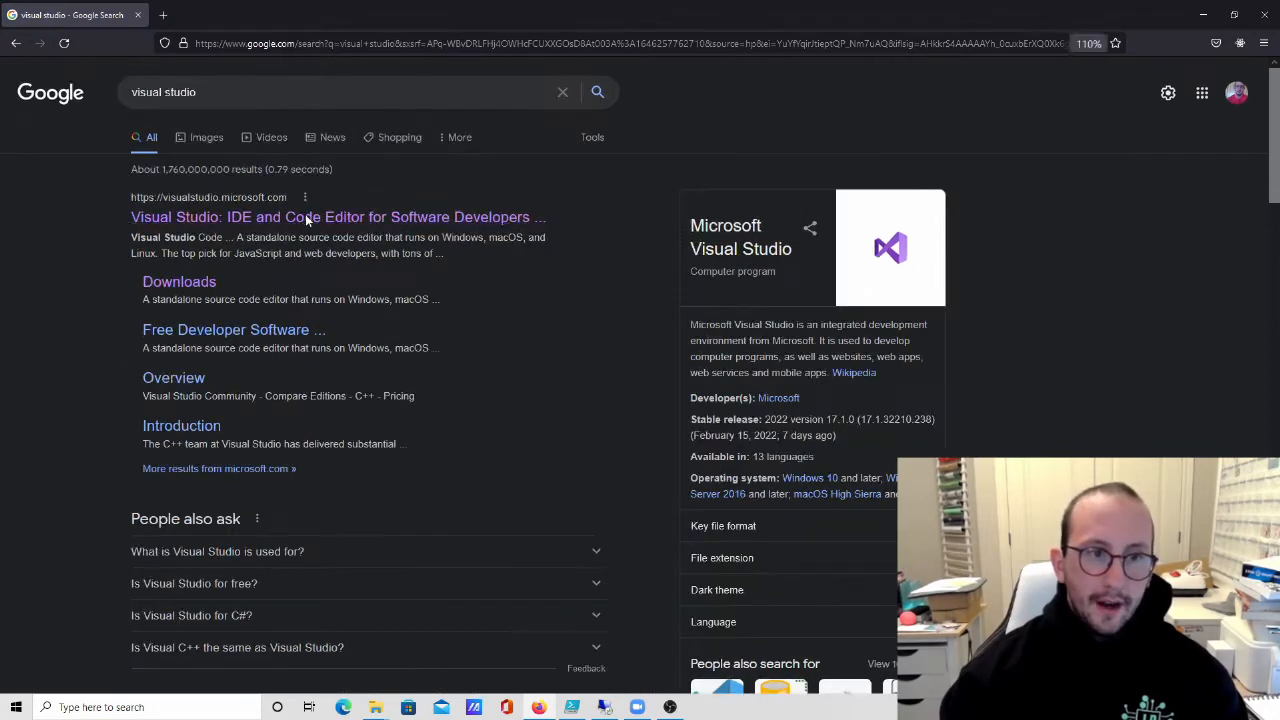
key("ctrl+plus")
left_click(432, 240)
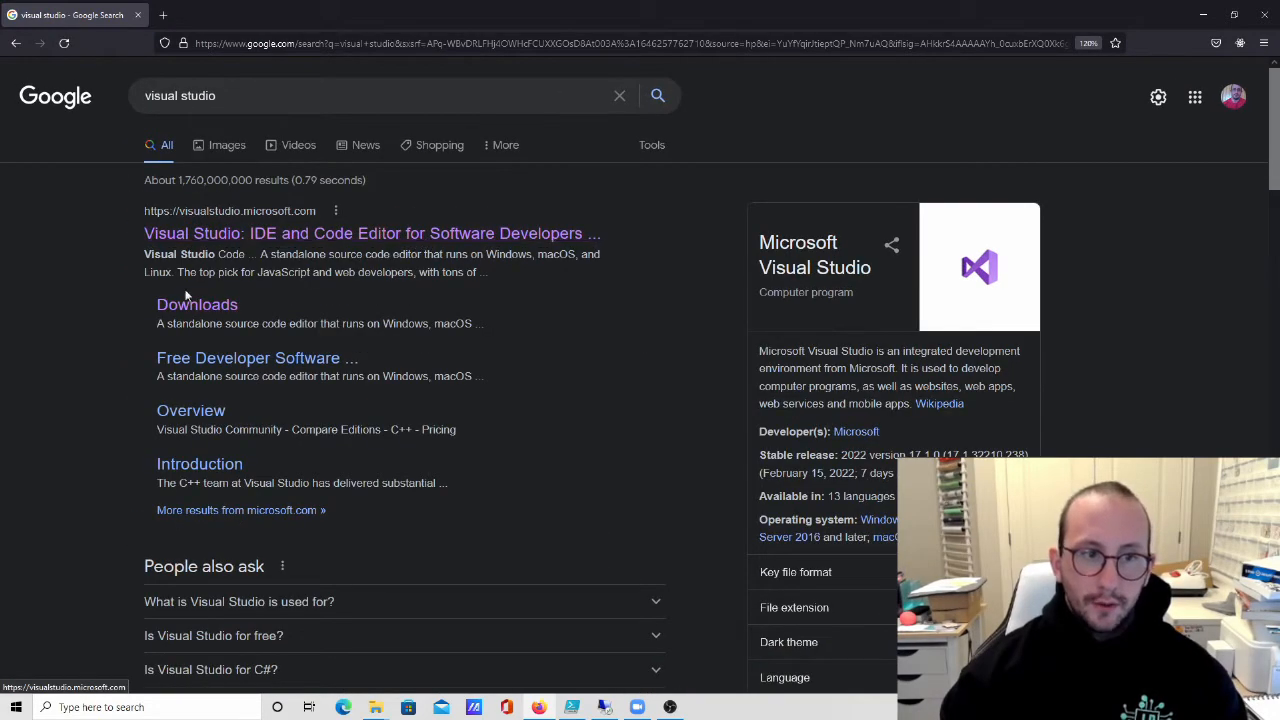
left_click(371, 237)
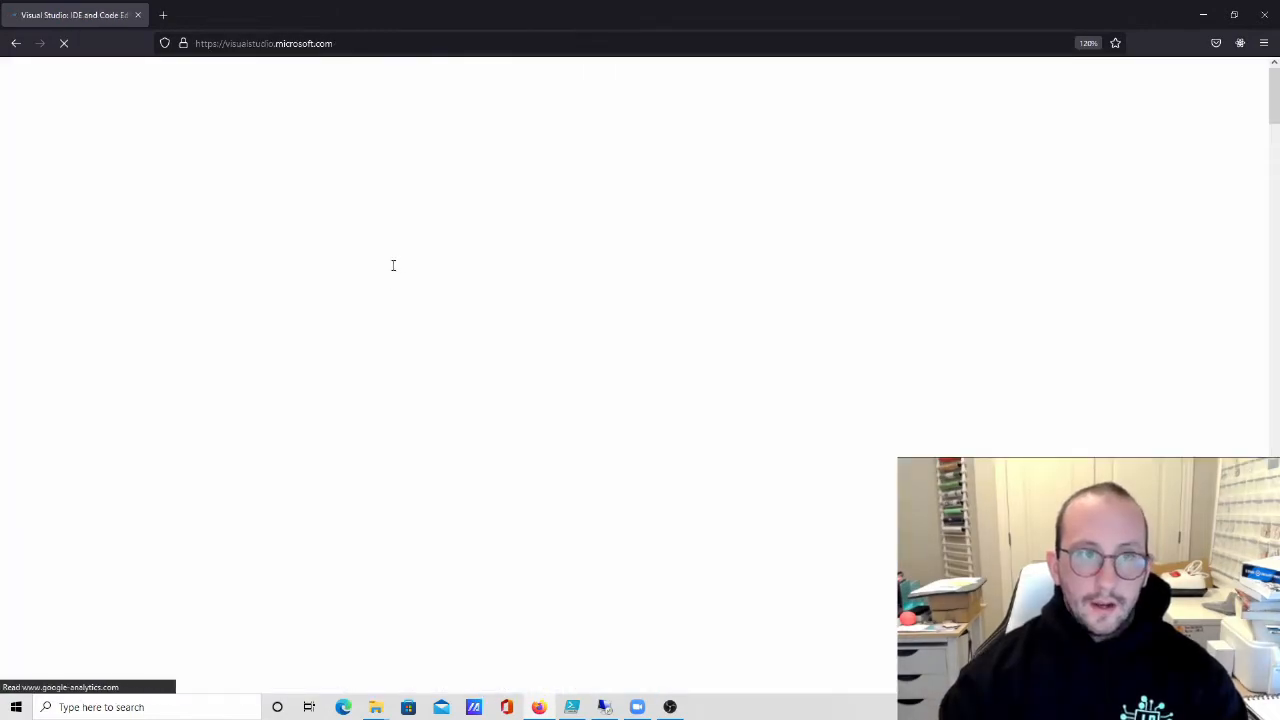
- Download the Windows installer for Visual Studio Community 2022 and save VisualStudioSetup.exe
scroll(806, 272, "down", 5)
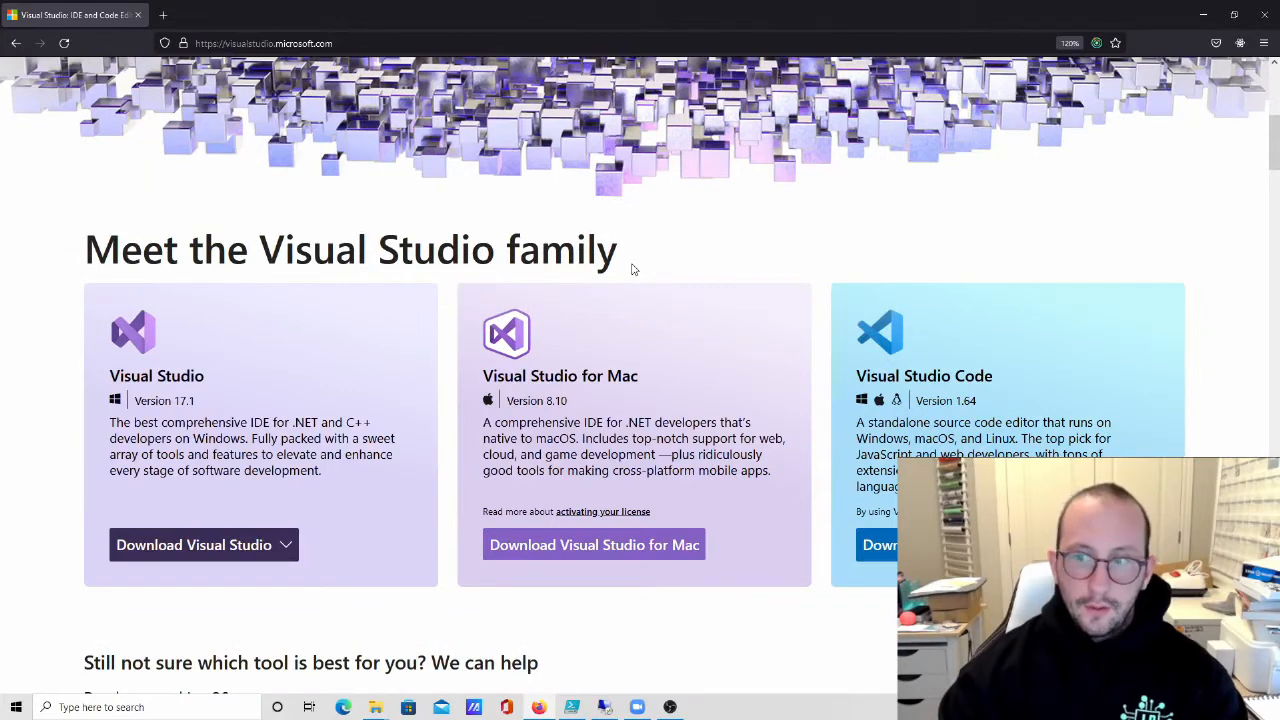
scroll(631, 268, "down", 1)
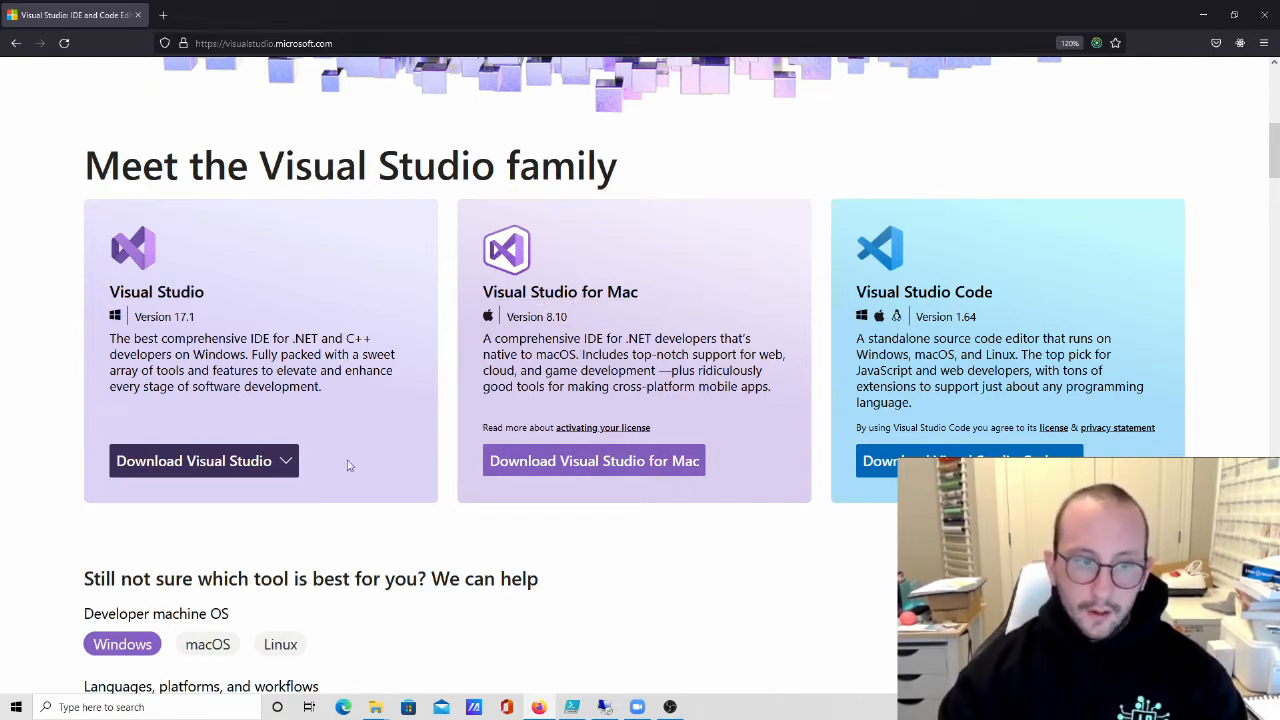
left_click(180, 461)
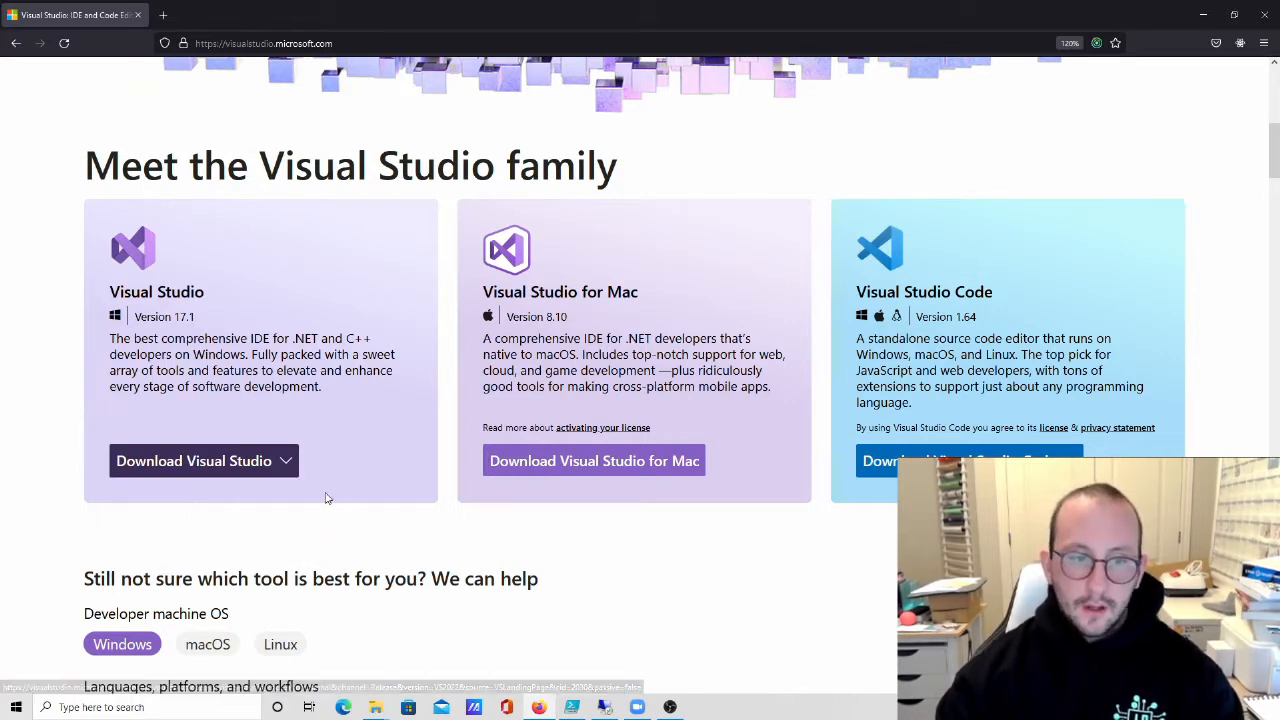
left_click(288, 463)
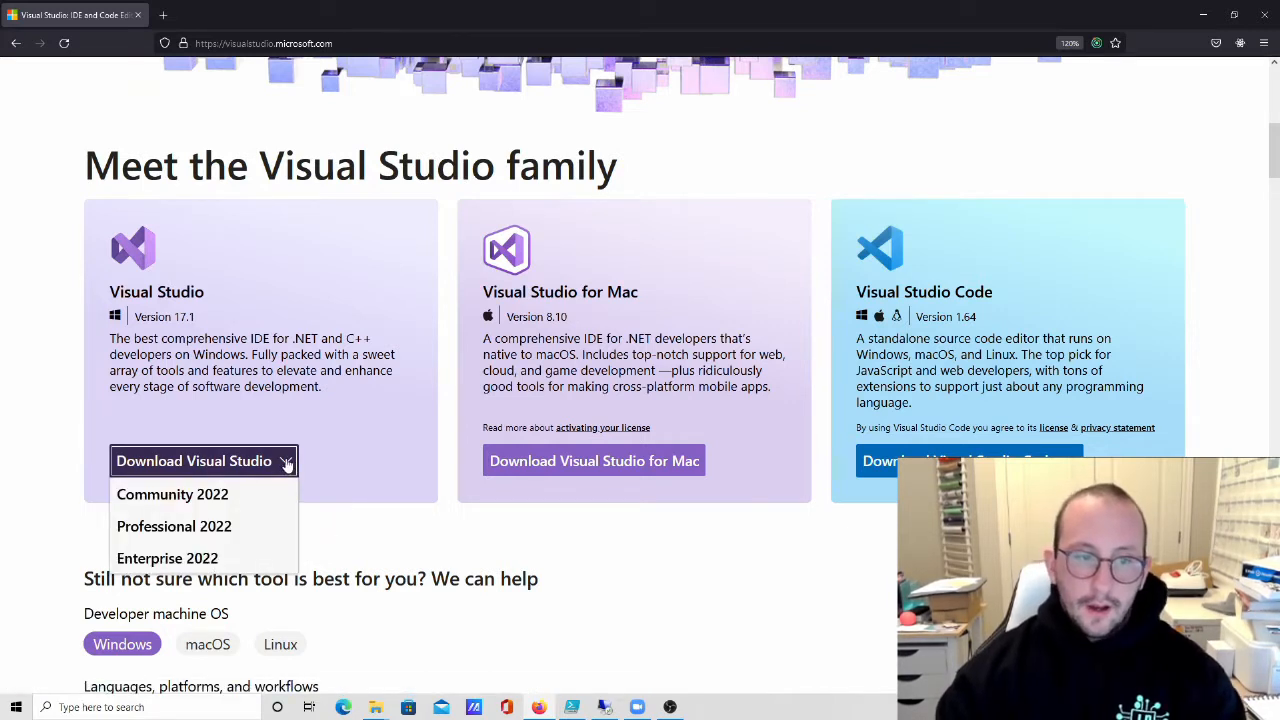
left_click(241, 498)
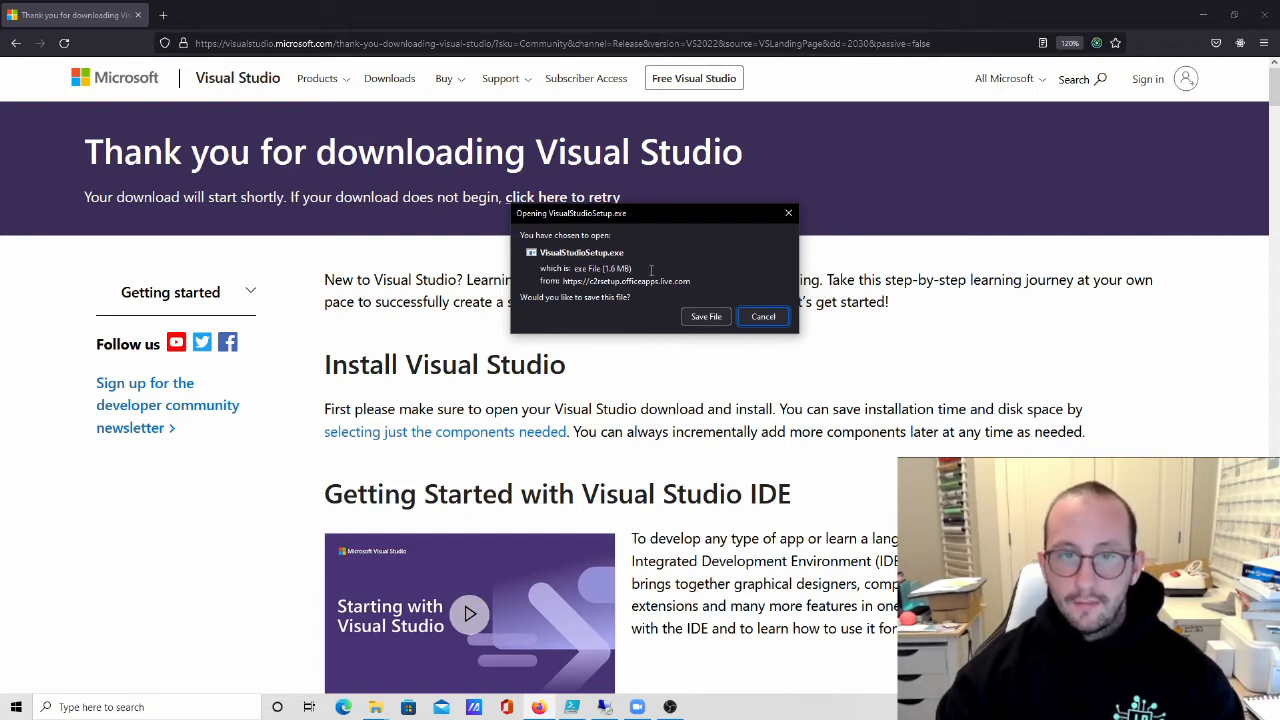
left_click(705, 318)
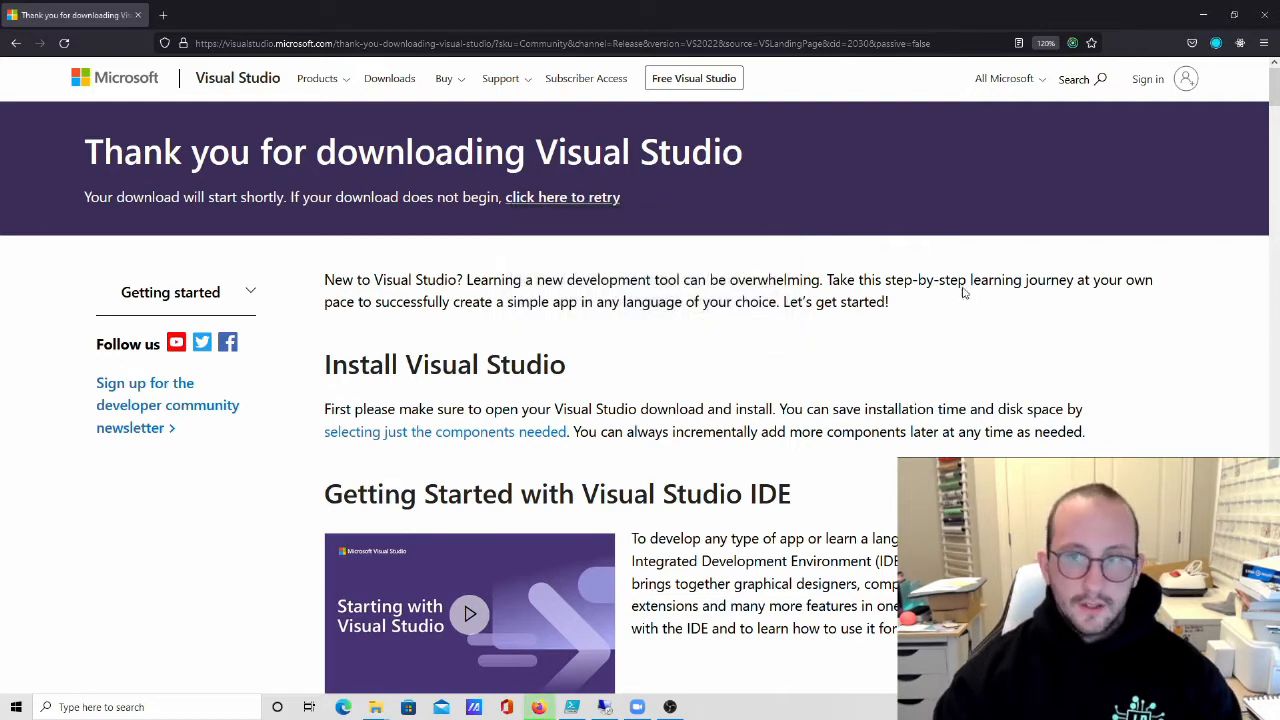
- Run the downloaded VisualStudioSetup.exe, minimize the browser and accept the terms to continue with the Visual Studio Installer
left_click(1216, 44)
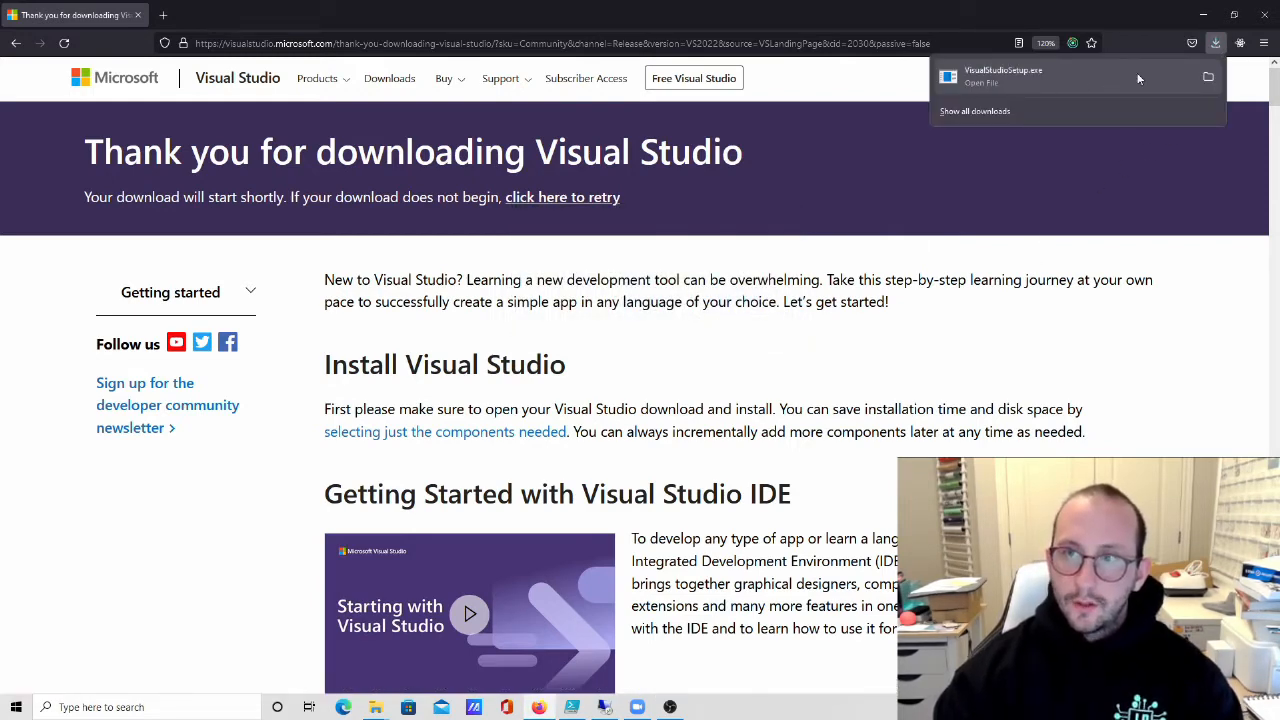
left_click(1056, 78)
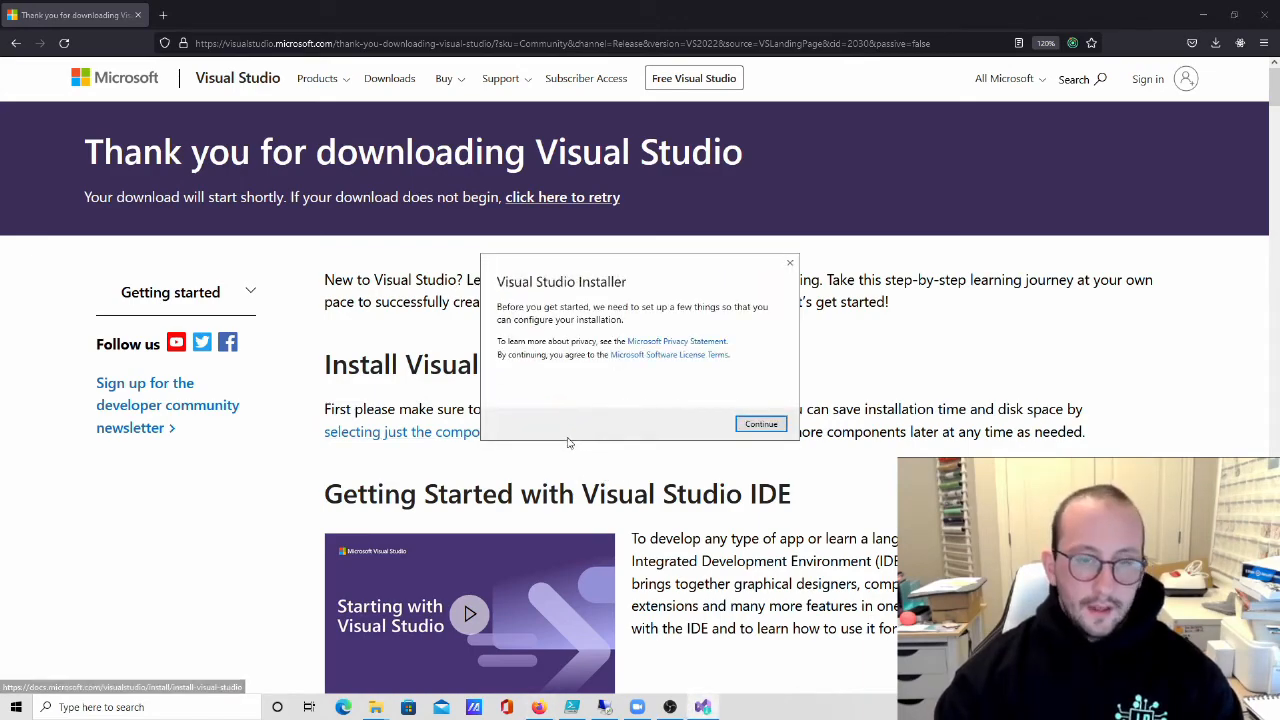
left_click(1203, 15)
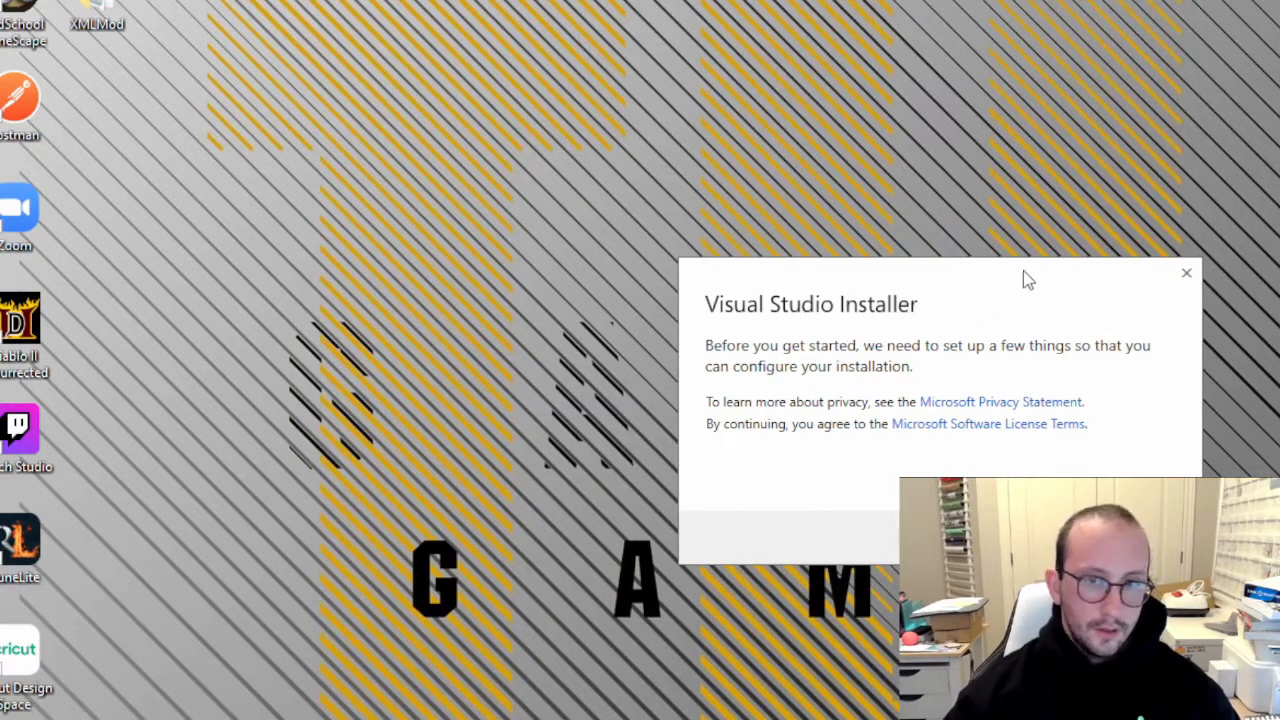
left_click_drag(1023, 277, 525, 35)
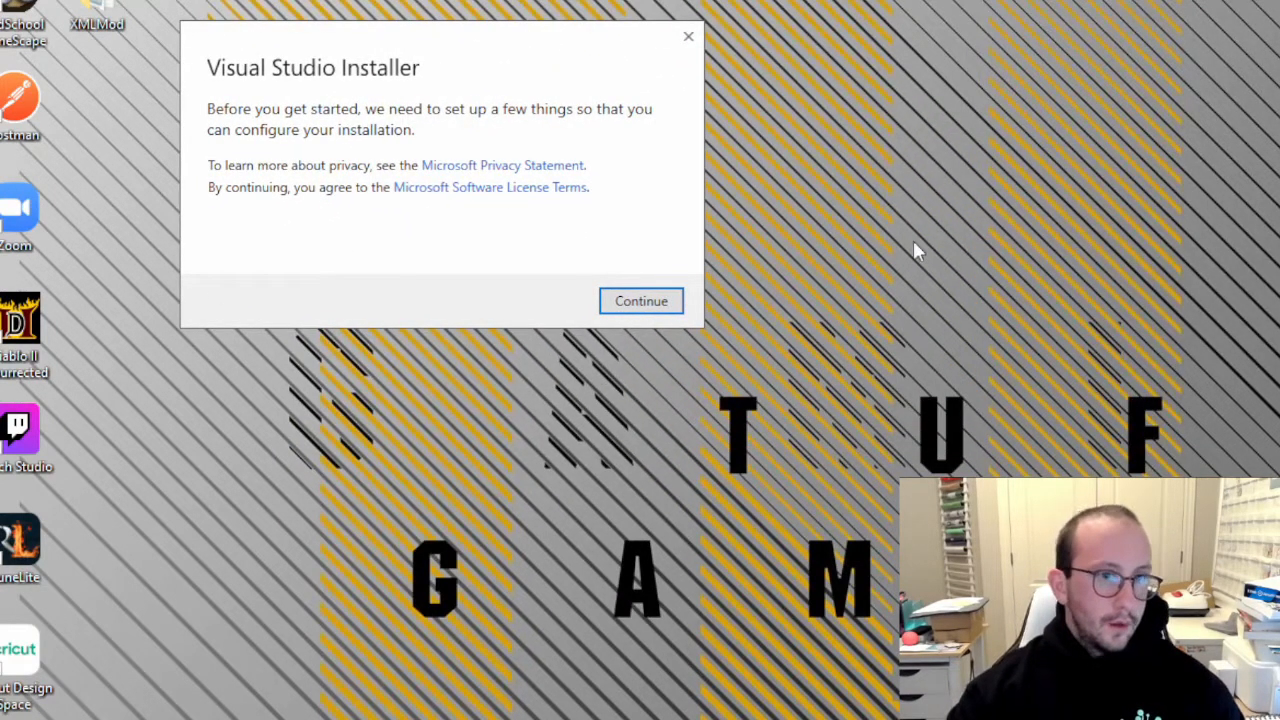
left_click(648, 308)
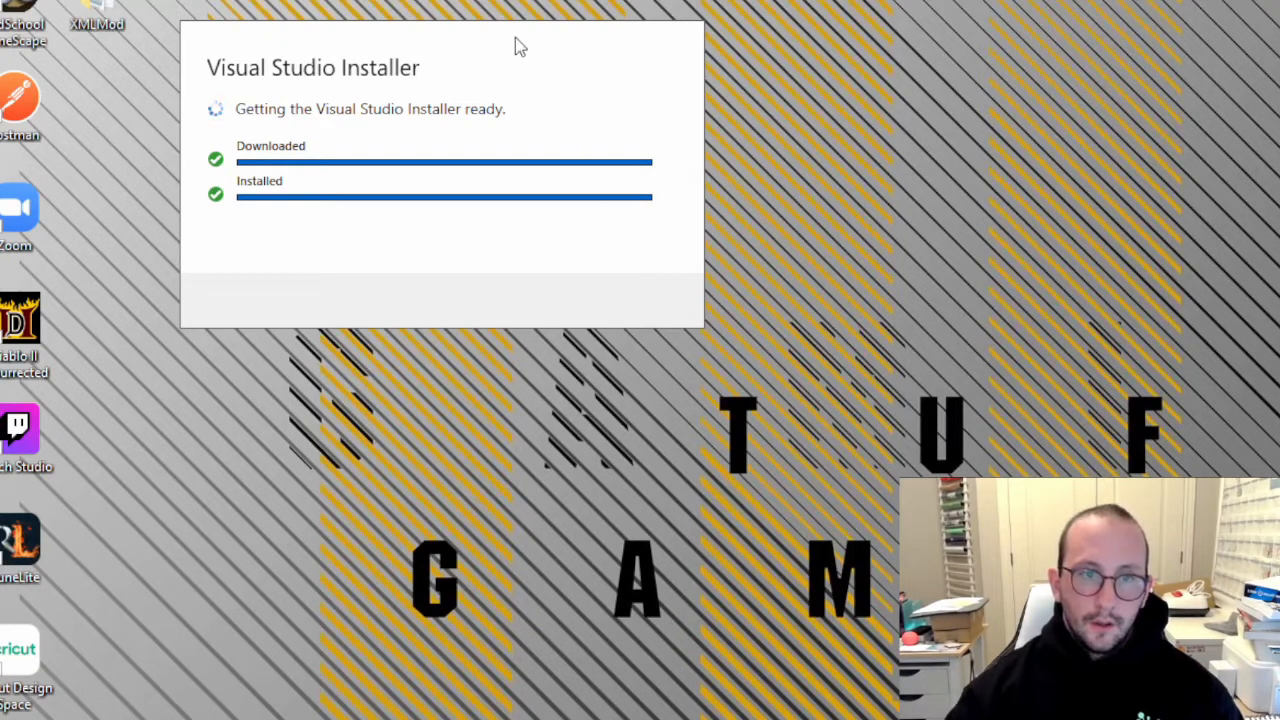
- Reposition the Visual Studio Installer window on the desktop and select the .NET desktop development workload
left_click_drag(515, 38, 532, 66)
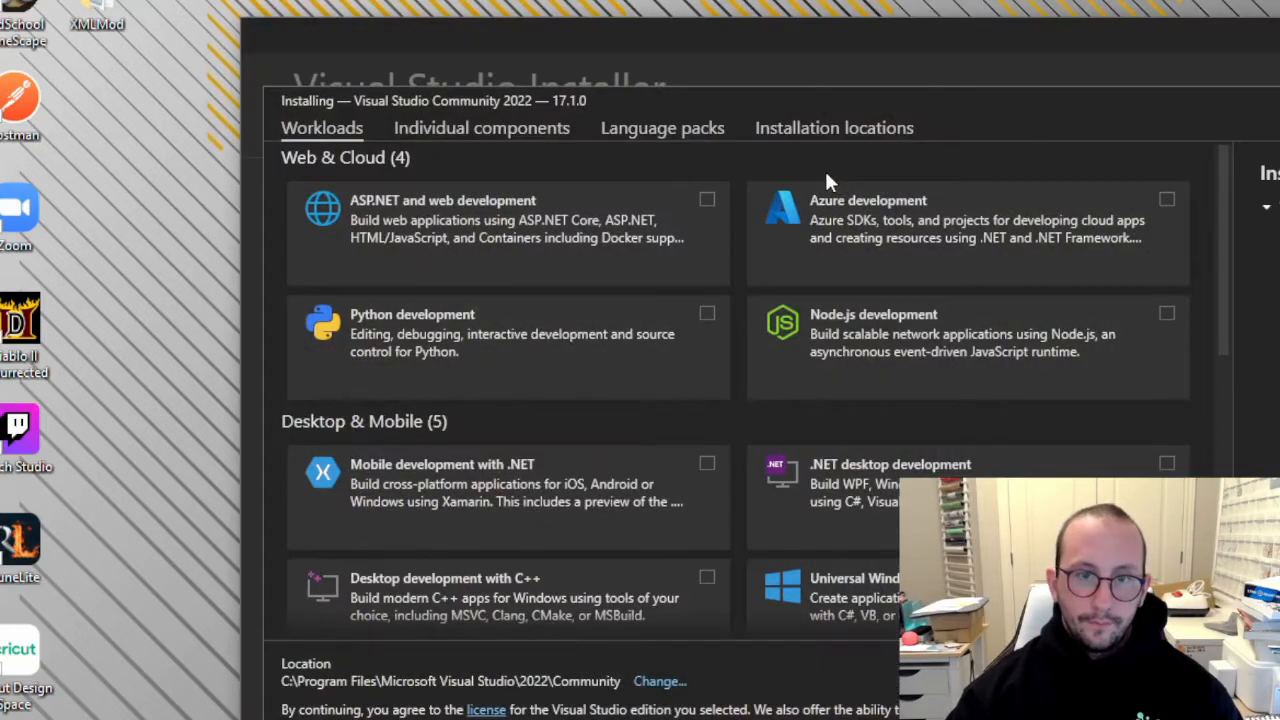
left_click_drag(806, 49, 577, 37)
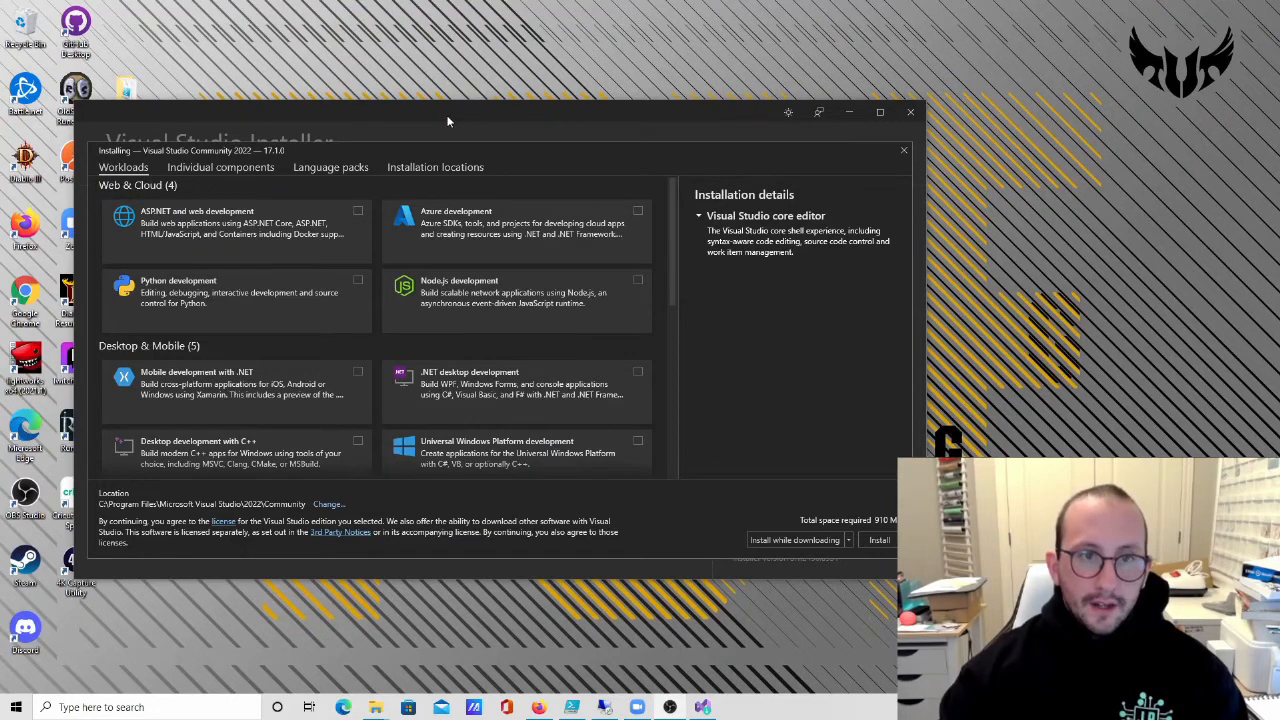
left_click_drag(448, 120, 463, 103)
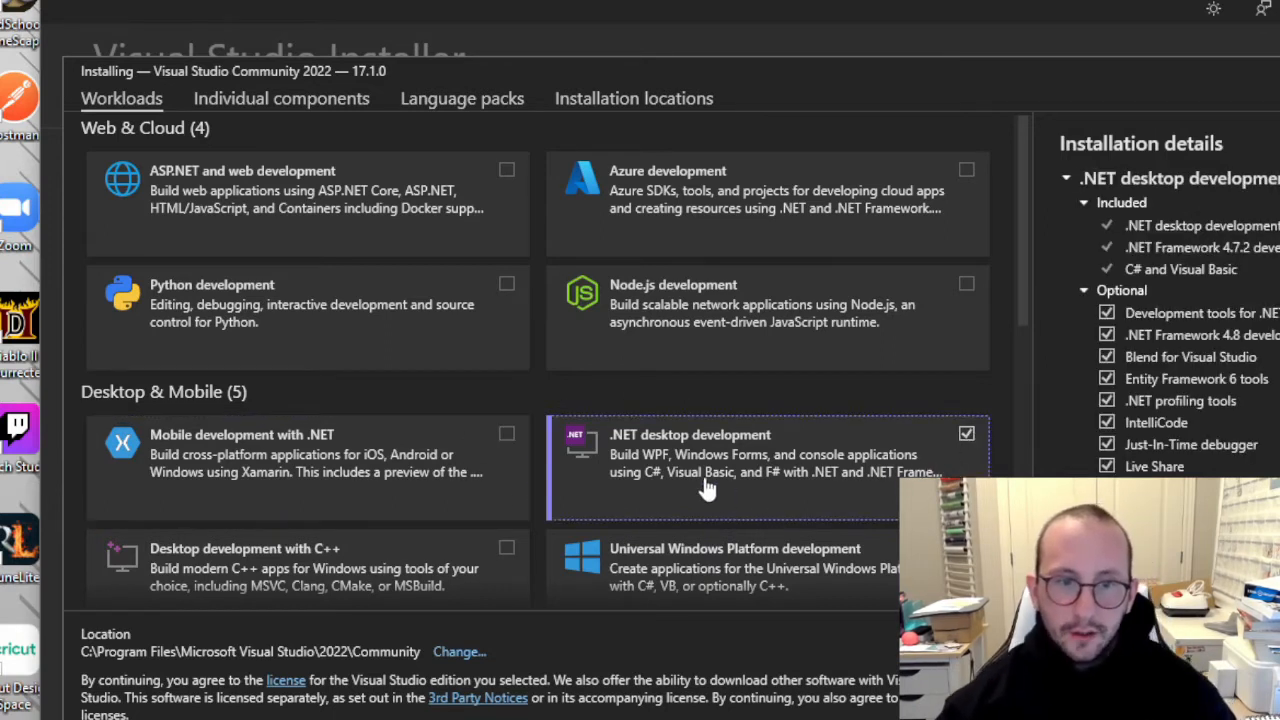
- Look through the other available workloads, including the Gaming, Other Toolsets and Web & Cloud groups, without adding any
scroll(767, 405, "down", 1)
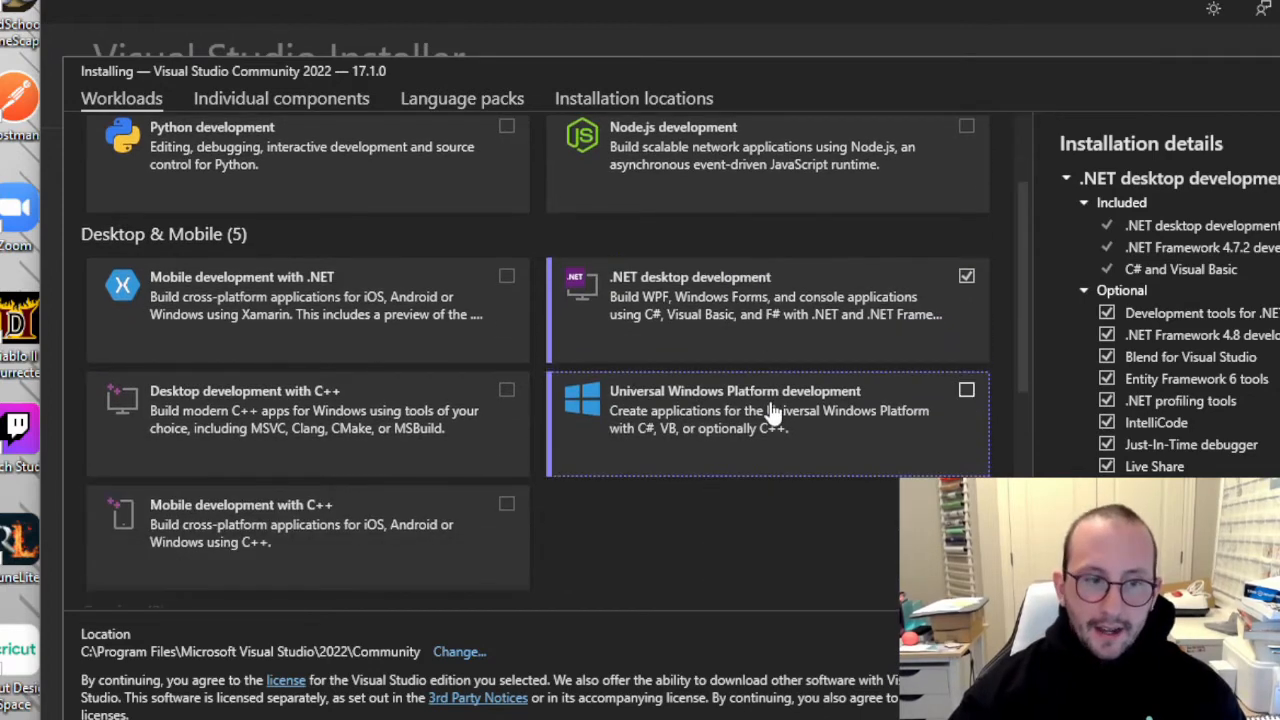
scroll(775, 412, "down", 2)
scroll(778, 410, "down", 3)
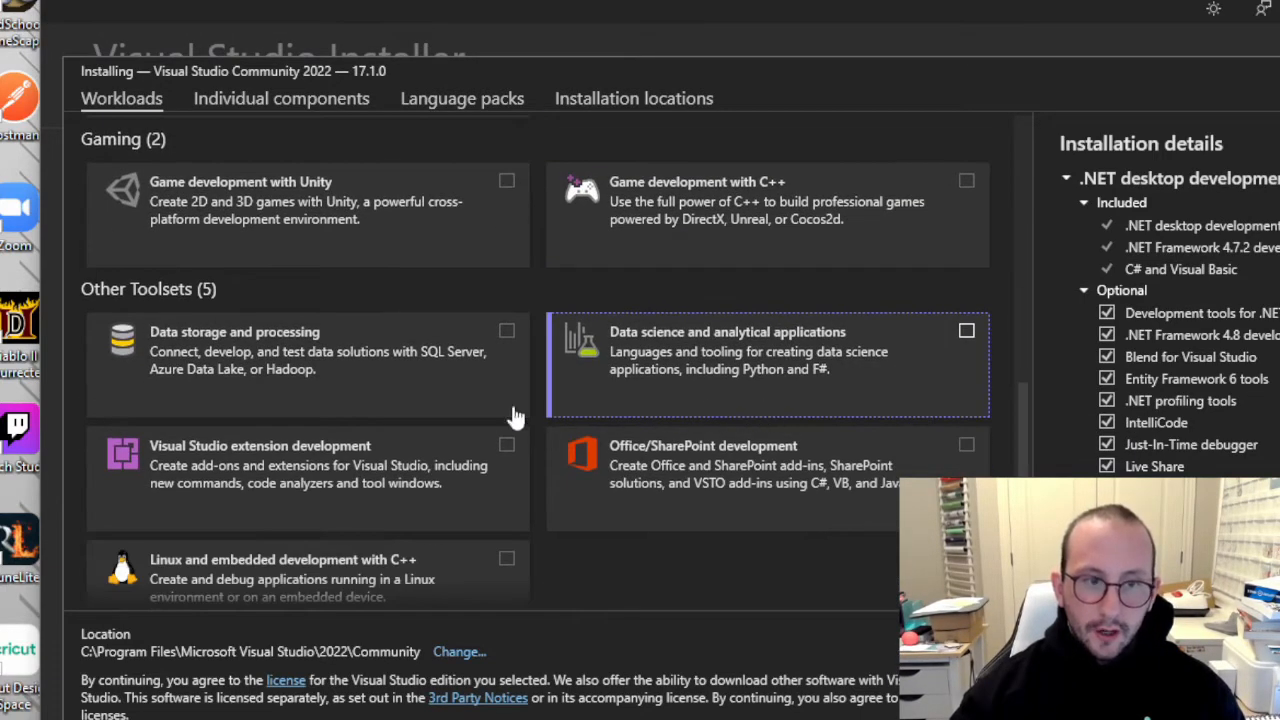
scroll(335, 360, "up", 1)
left_click(459, 308)
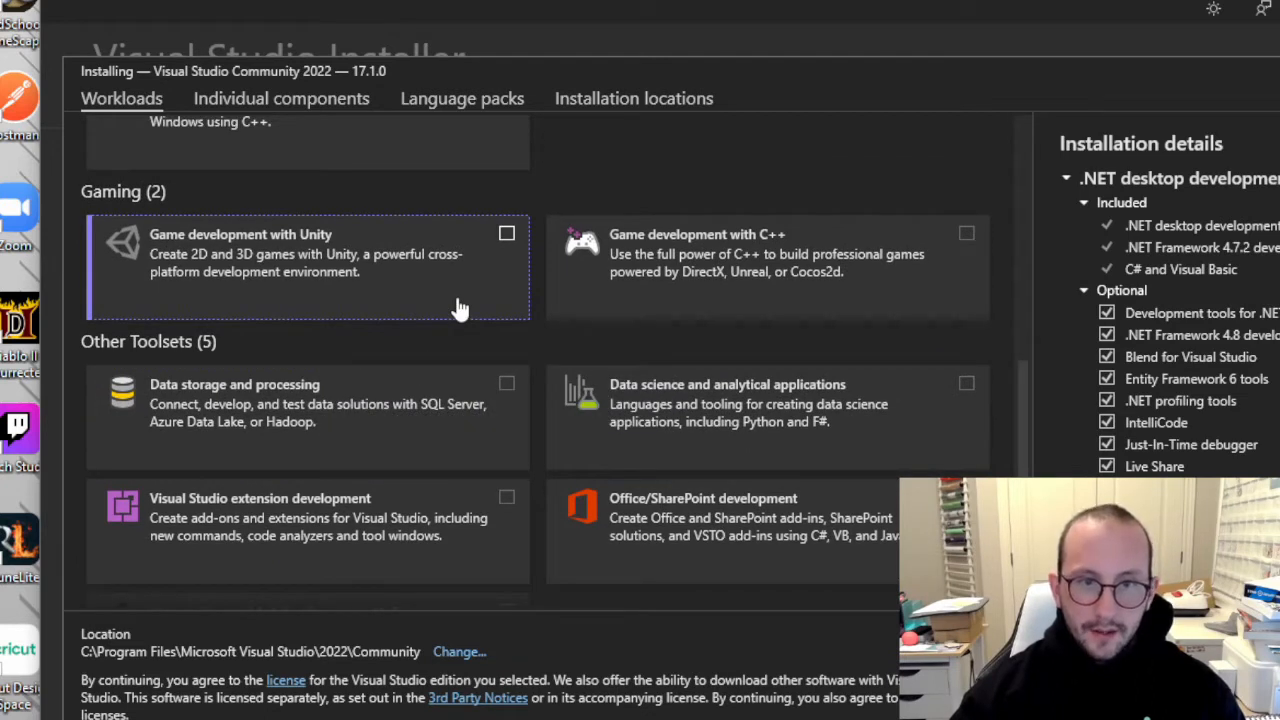
left_click(724, 292)
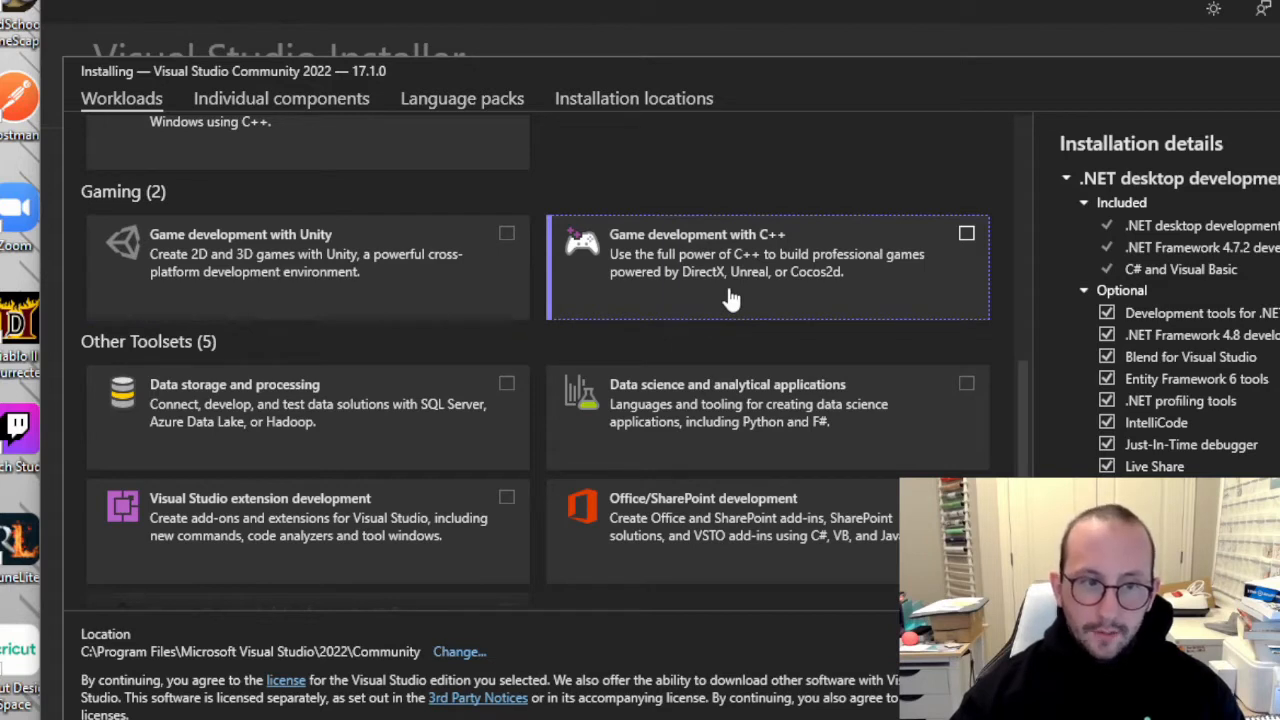
left_click(506, 309)
left_click(600, 310)
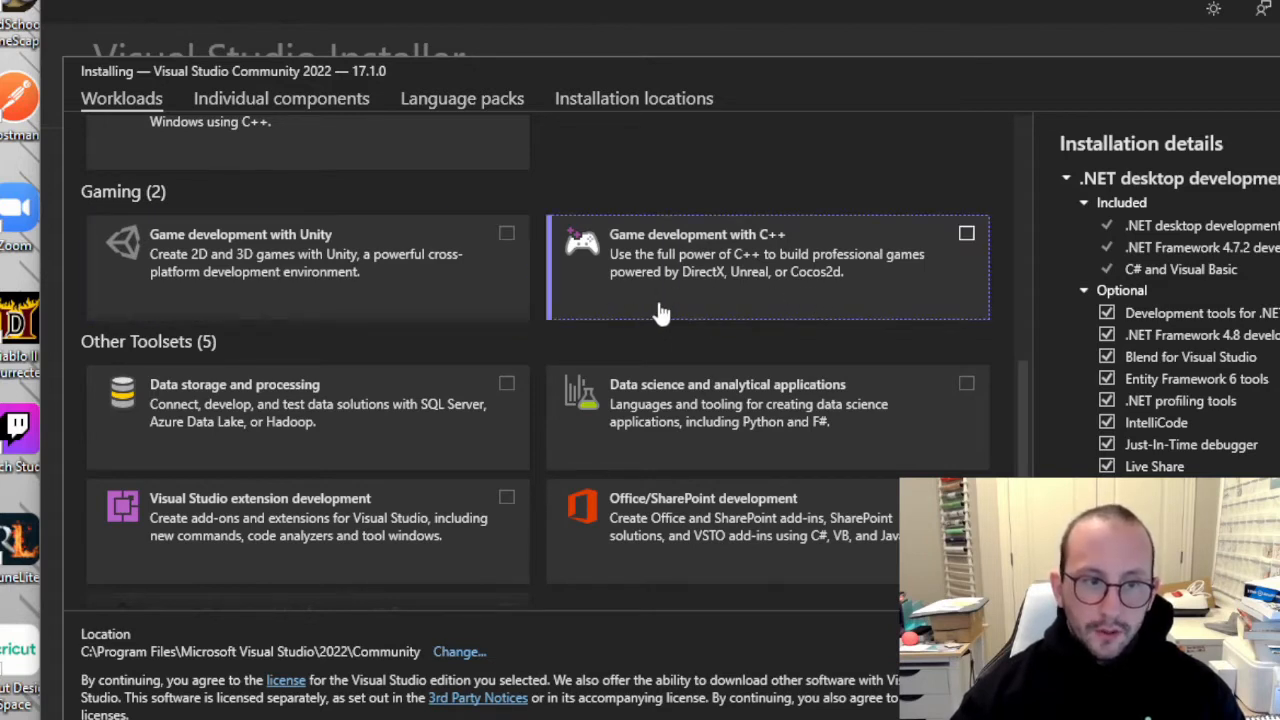
scroll(654, 300, "up", 5)
left_click(434, 334)
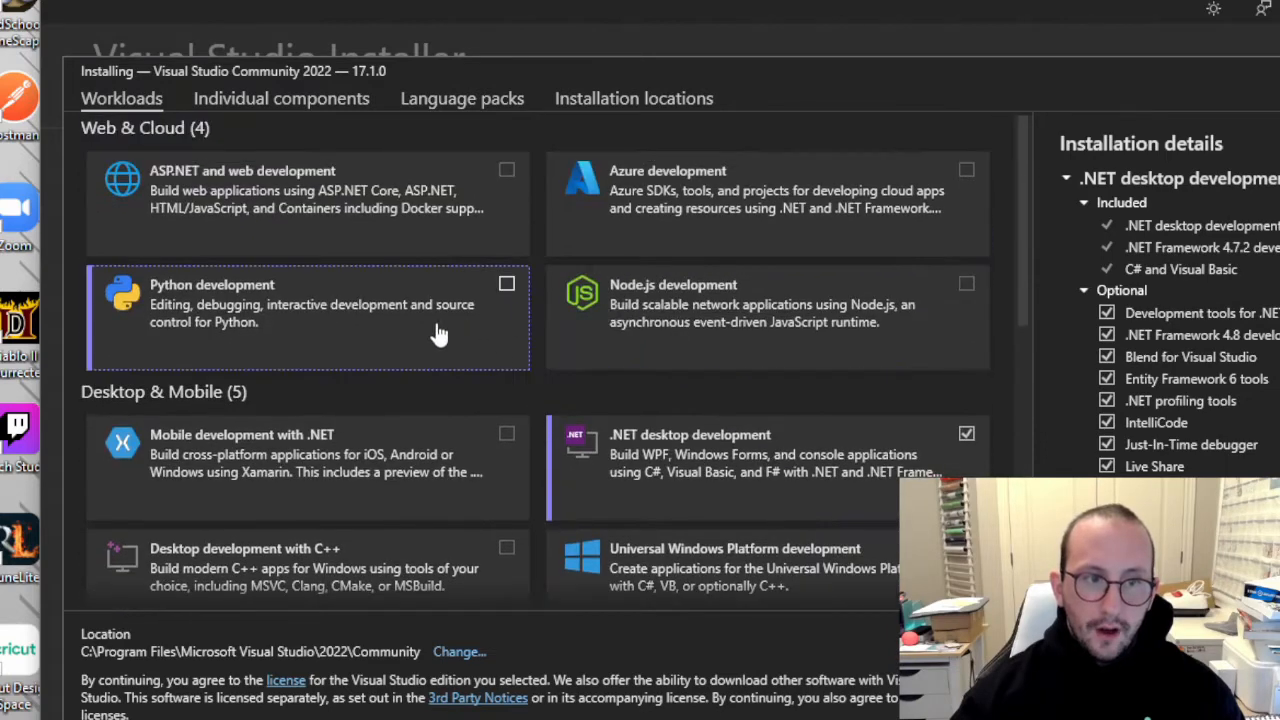
left_click(666, 349)
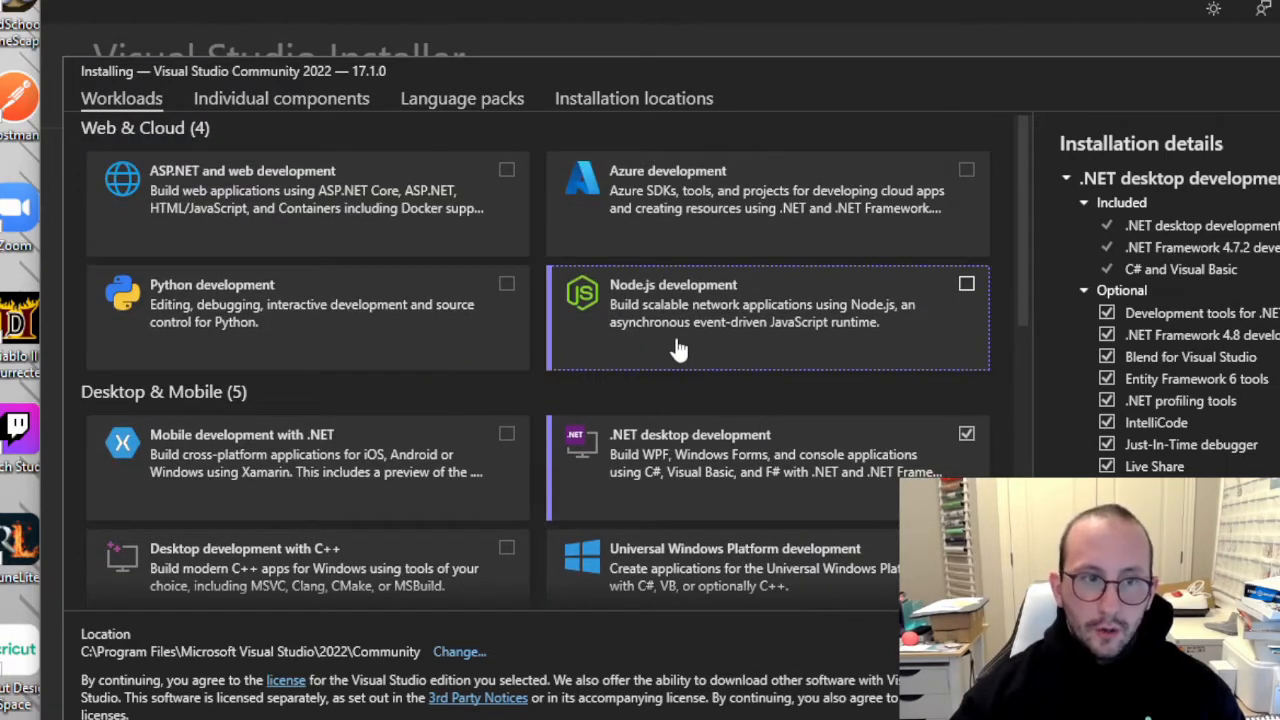
left_click(340, 249)
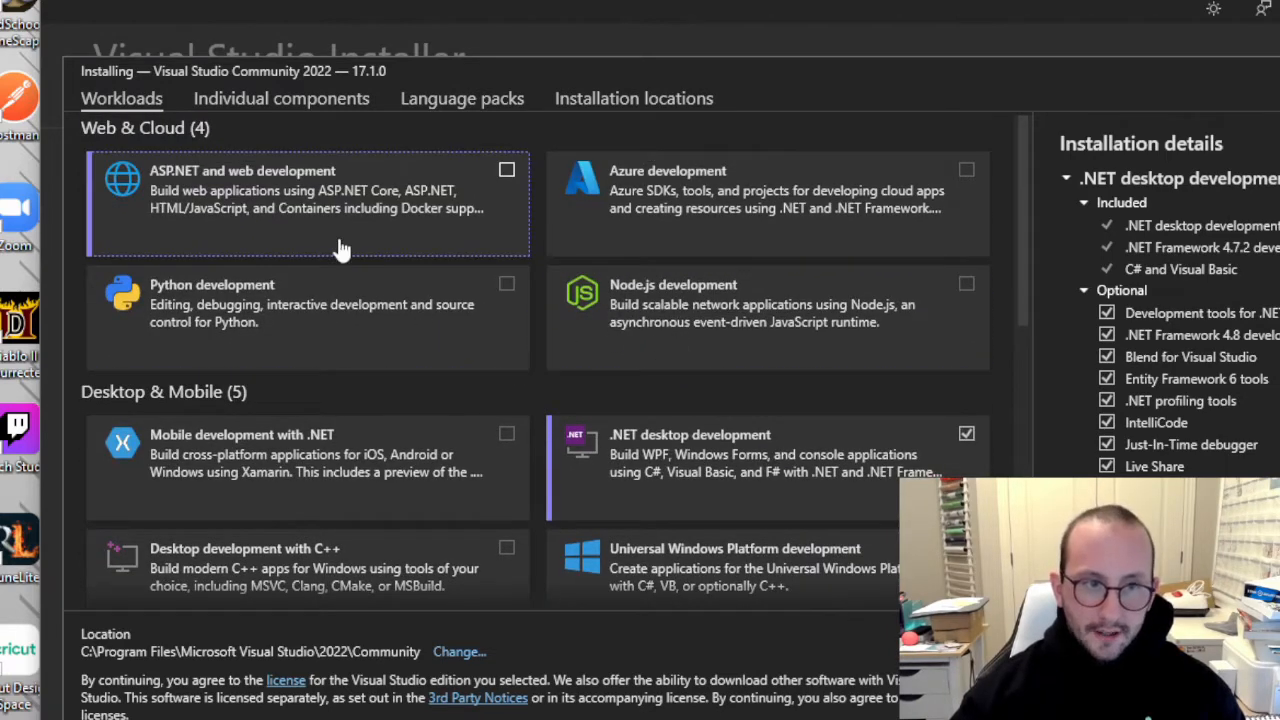
- Start installing Visual Studio Community 2022 with only the .NET desktop development workload, and reposition the installer window on the desktop
scroll(400, 220, "down", 3)
left_click(398, 228)
scroll(398, 228, "down", 9)
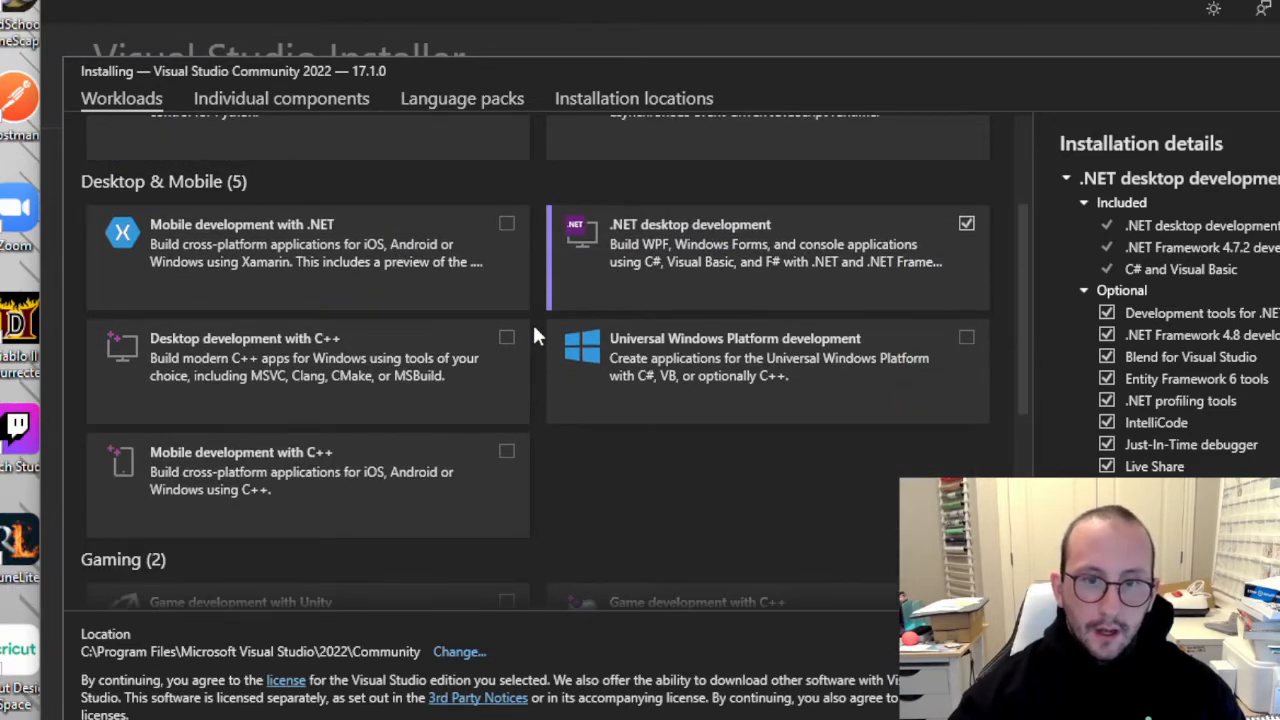
scroll(533, 336, "down", 7)
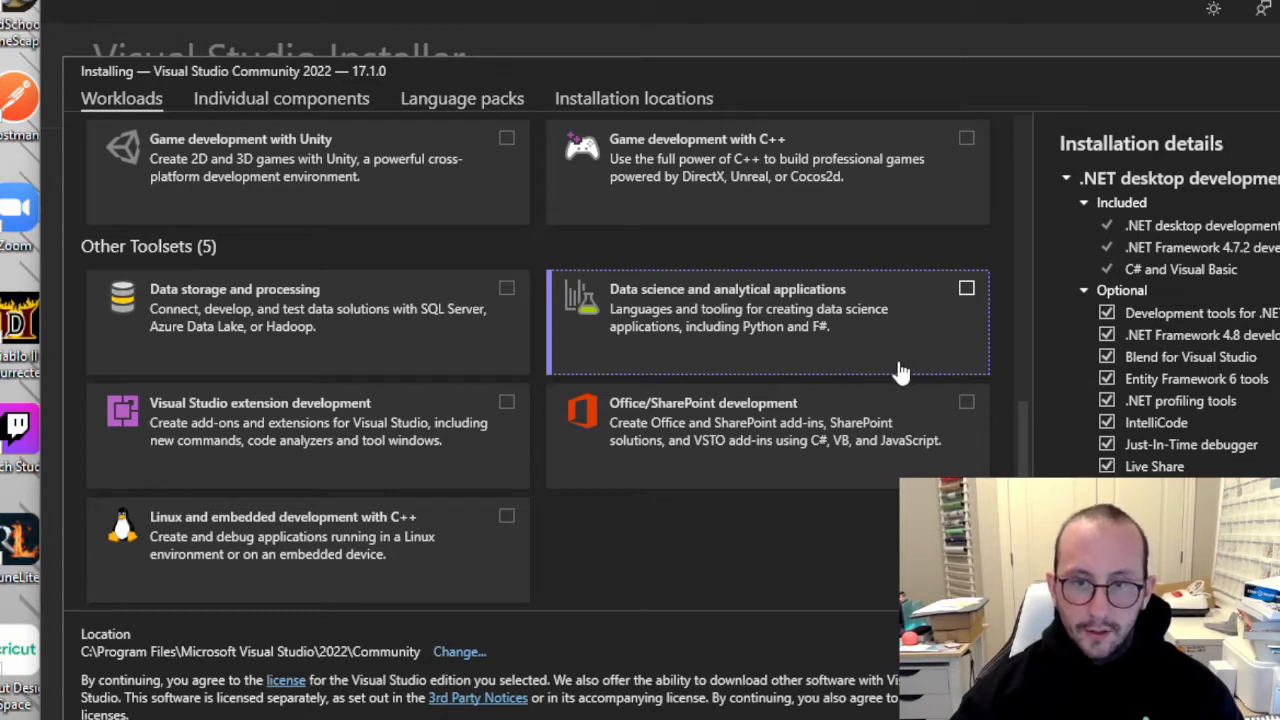
scroll(908, 380, "up", 3)
scroll(908, 388, "up", 2)
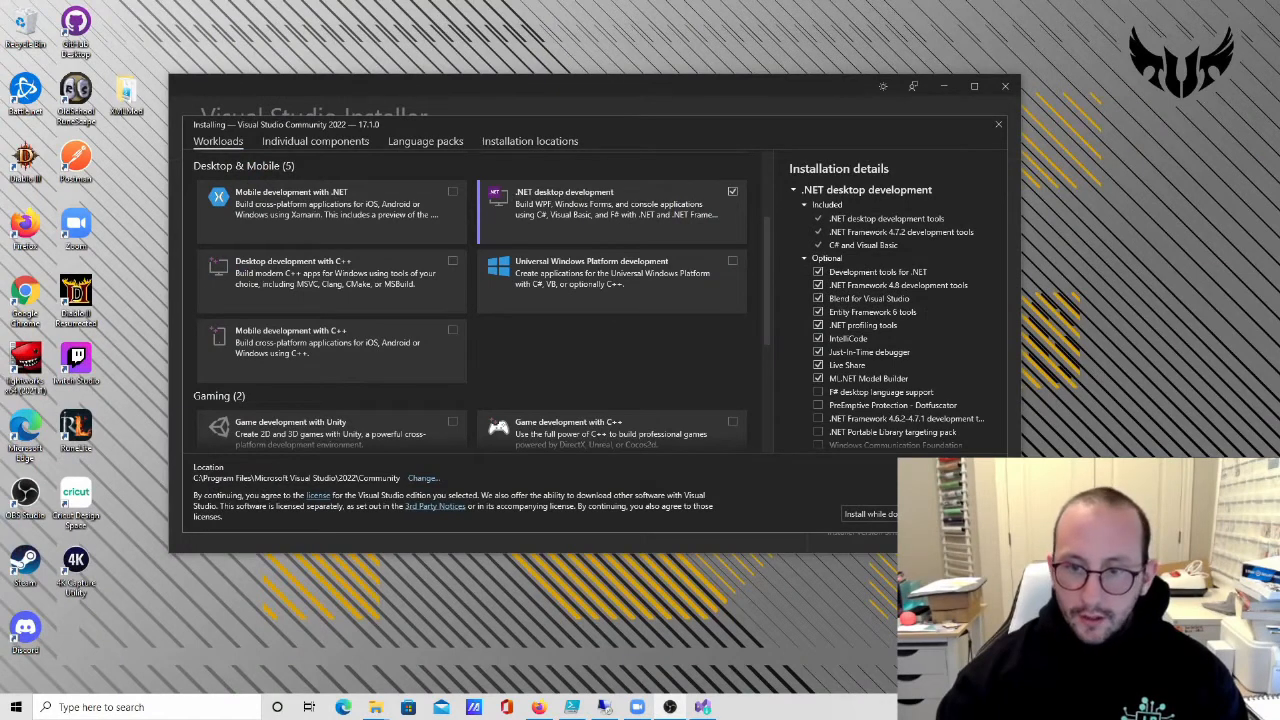
left_click(968, 514)
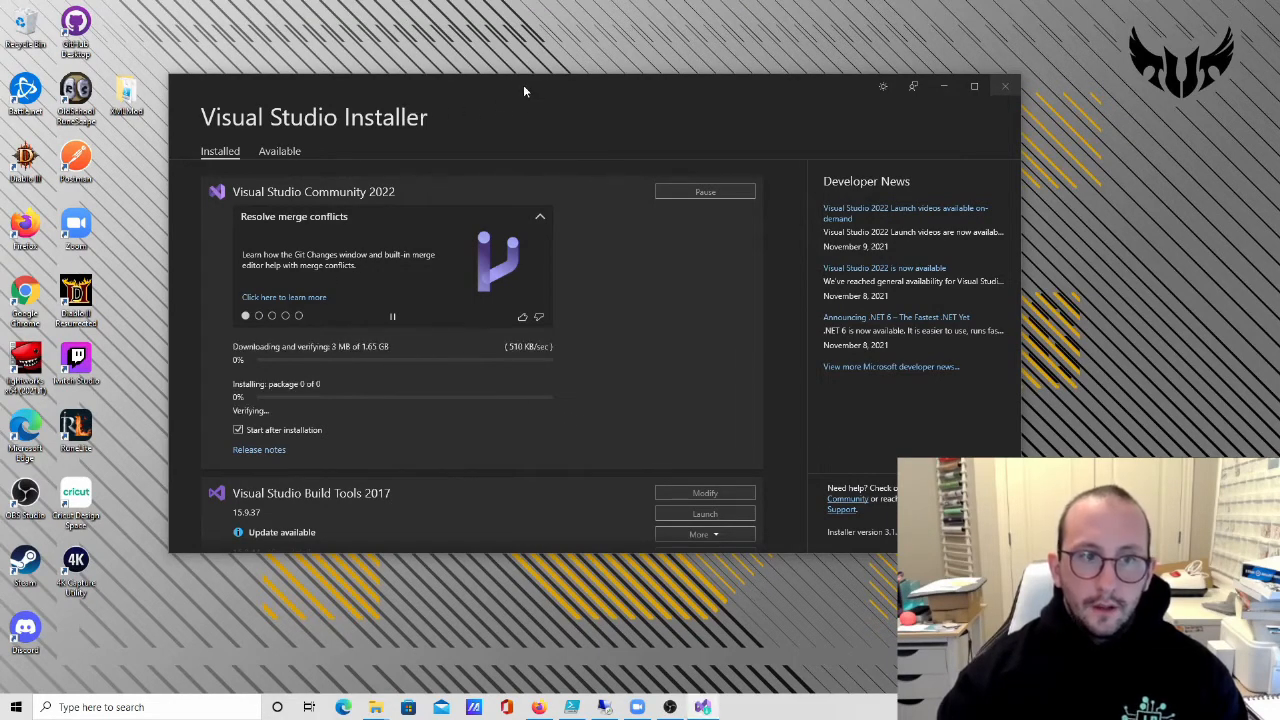
left_click_drag(523, 86, 448, 92)
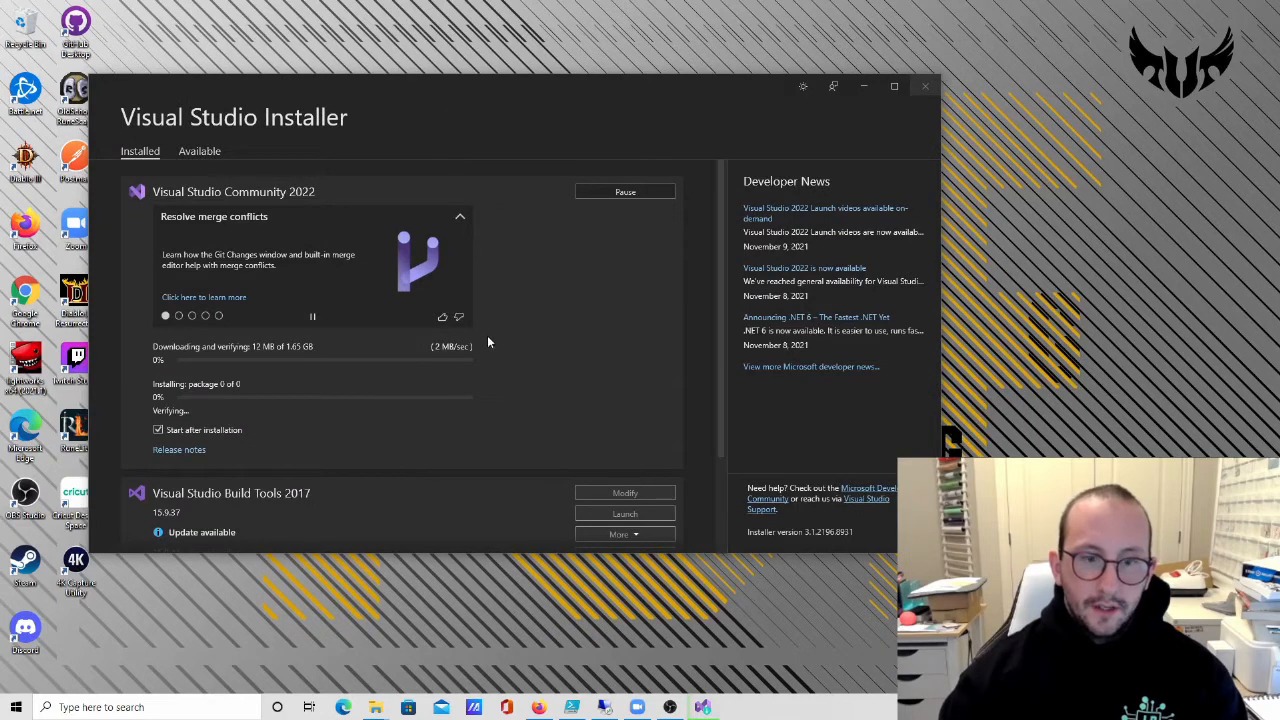
- Examine the download and installation progress of Visual Studio Community 2022 and the other Visual Studio versions installed
scroll(491, 348, "down", 3)
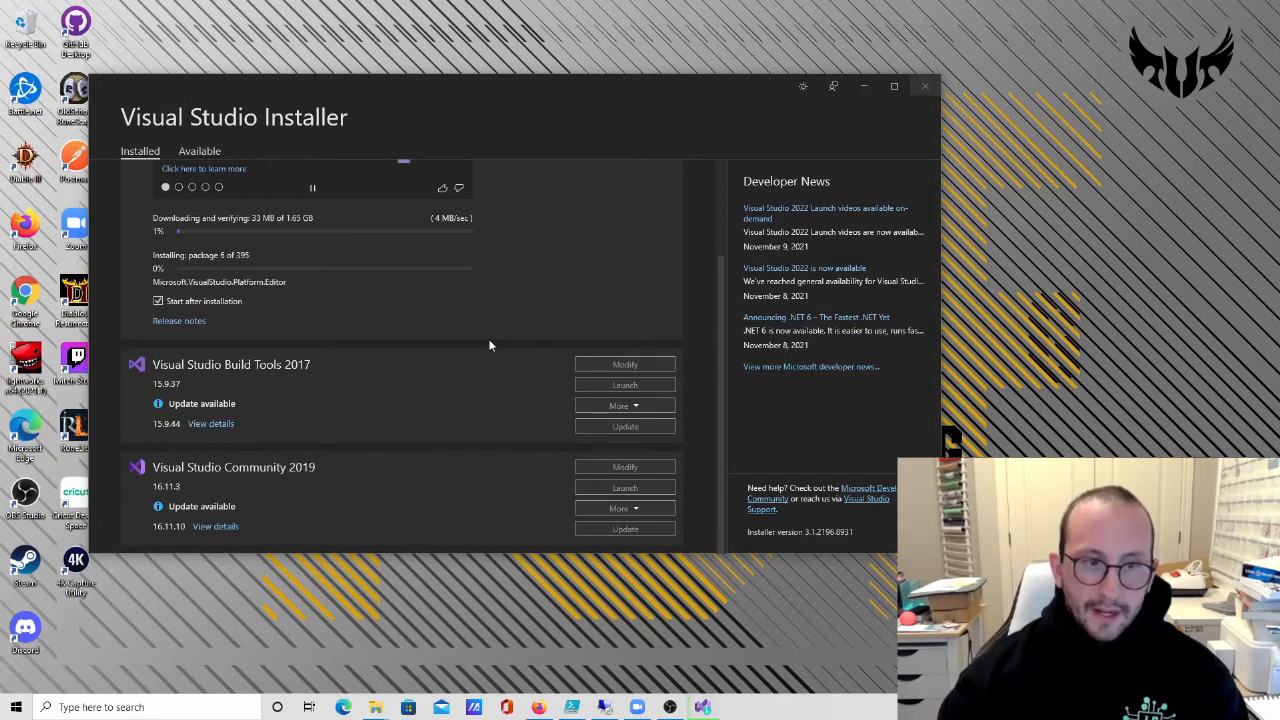
scroll(233, 331, "up", 3)
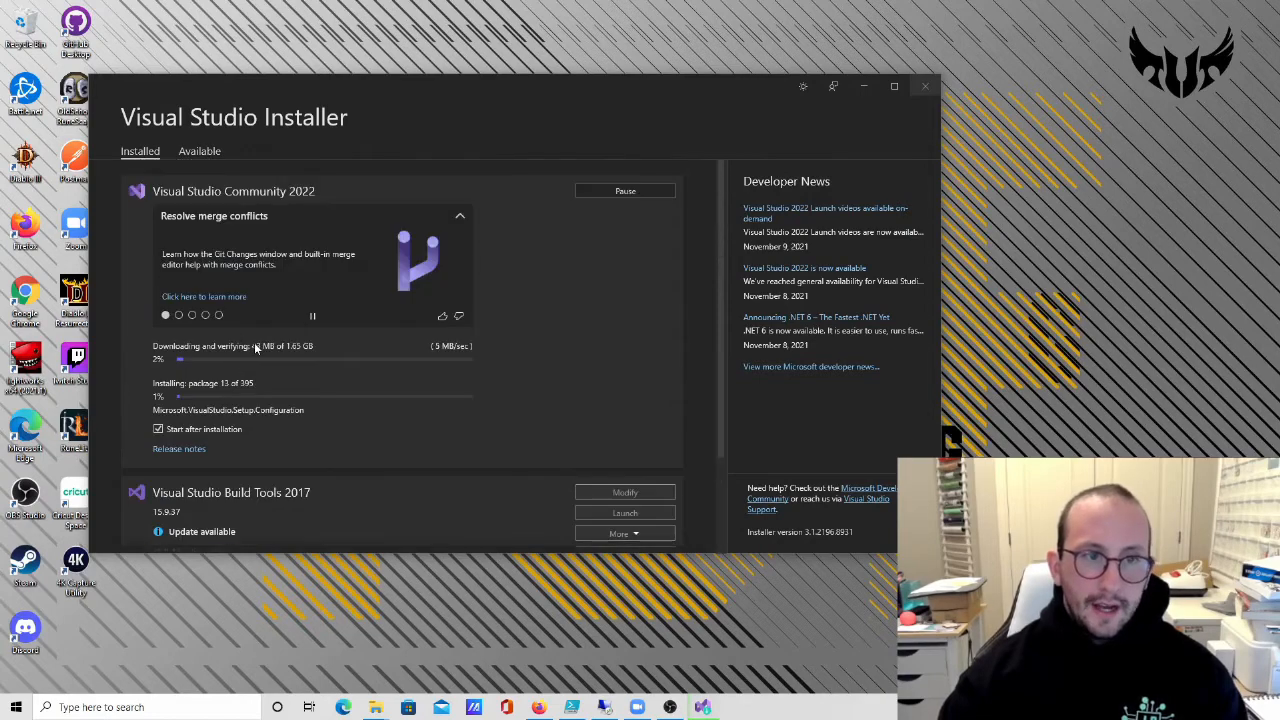
scroll(226, 373, "down", 3)
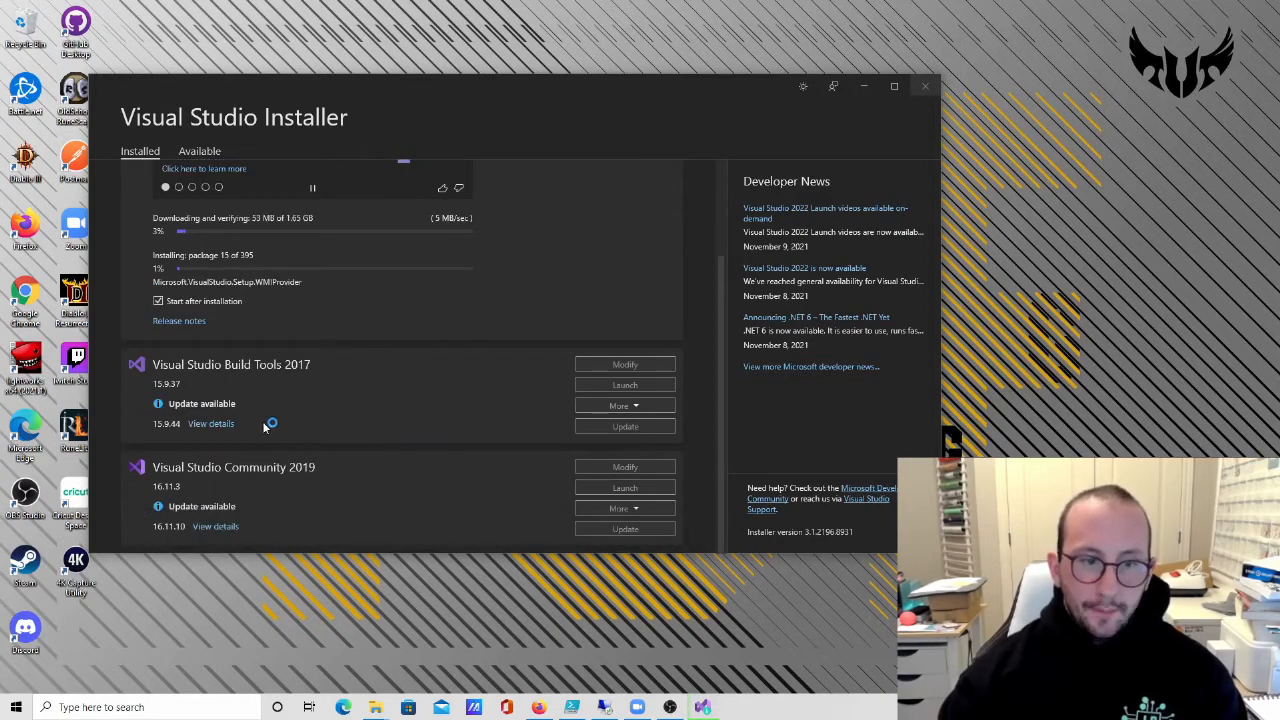
scroll(286, 400, "up", 1)
scroll(286, 386, "down", 1)
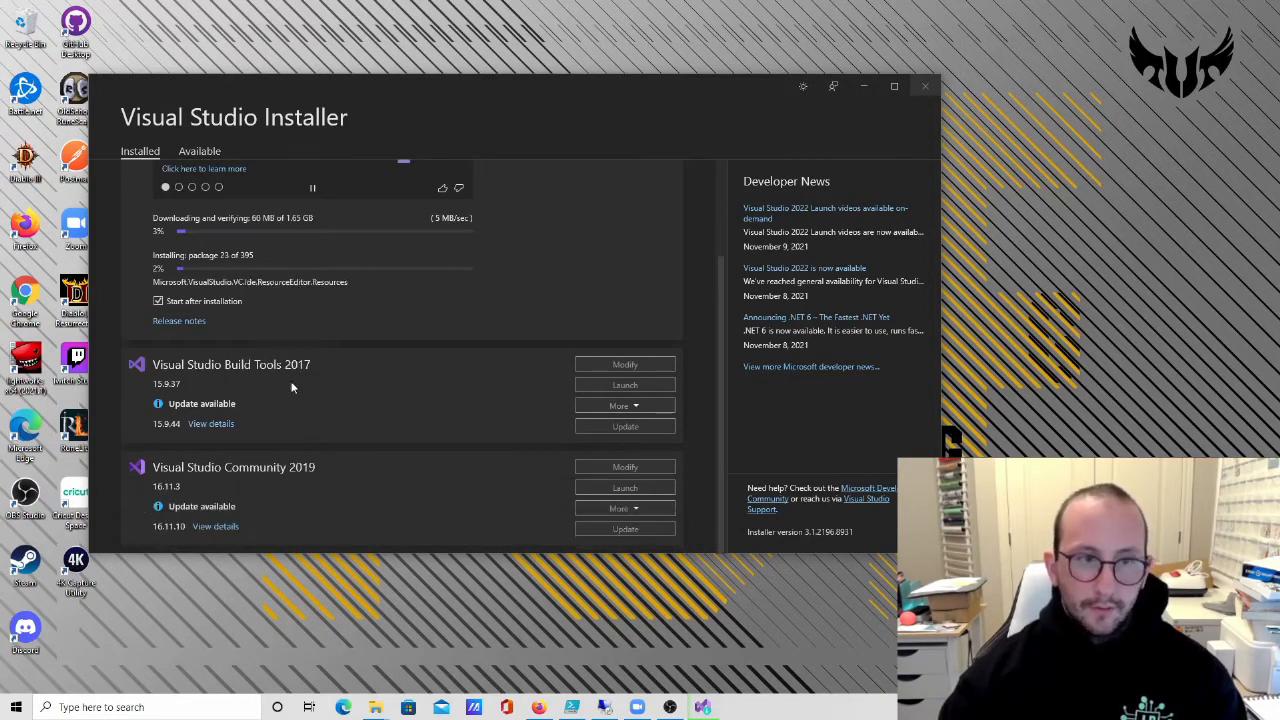
scroll(294, 379, "up", 2)
scroll(286, 359, "down", 2)
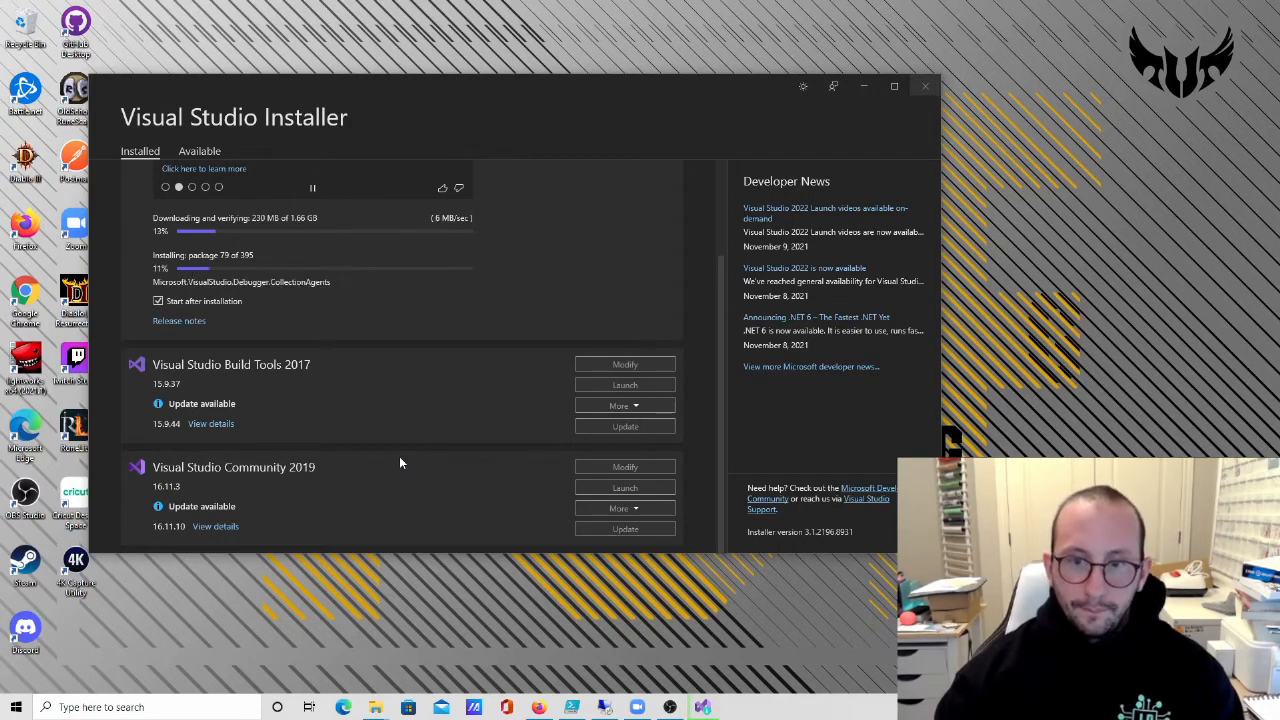
scroll(399, 462, "up", 1)
scroll(398, 461, "up", 1)
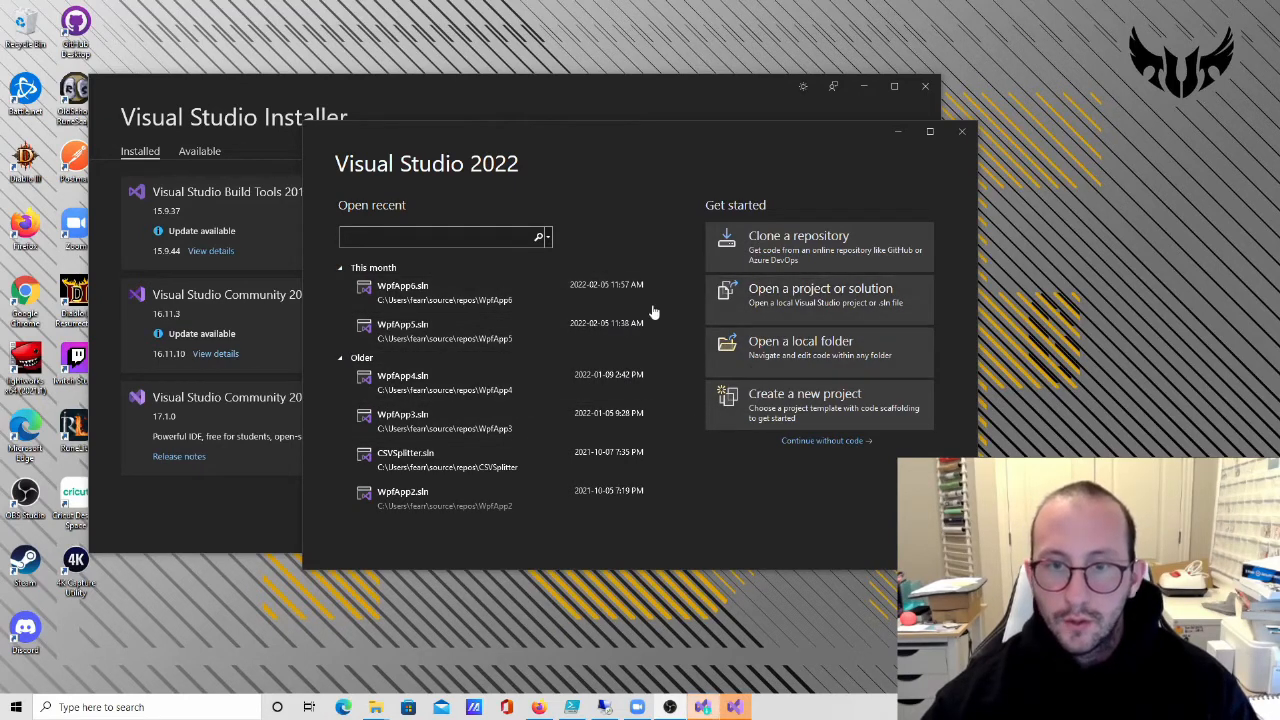
- Close the Visual Studio 2022 start window and view the additional options for Visual Studio Community 2019, including Uninstall, without applying any
left_click_drag(630, 131, 571, 157)
left_click(897, 146)
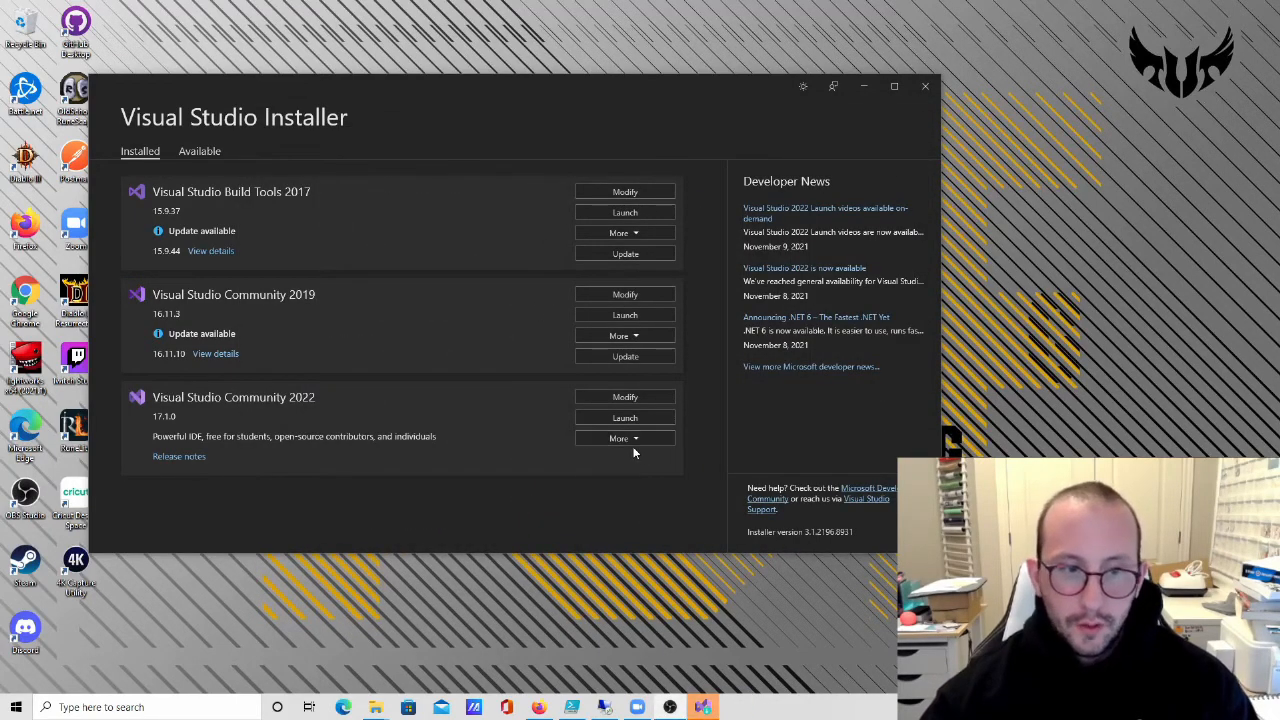
left_click(633, 336)
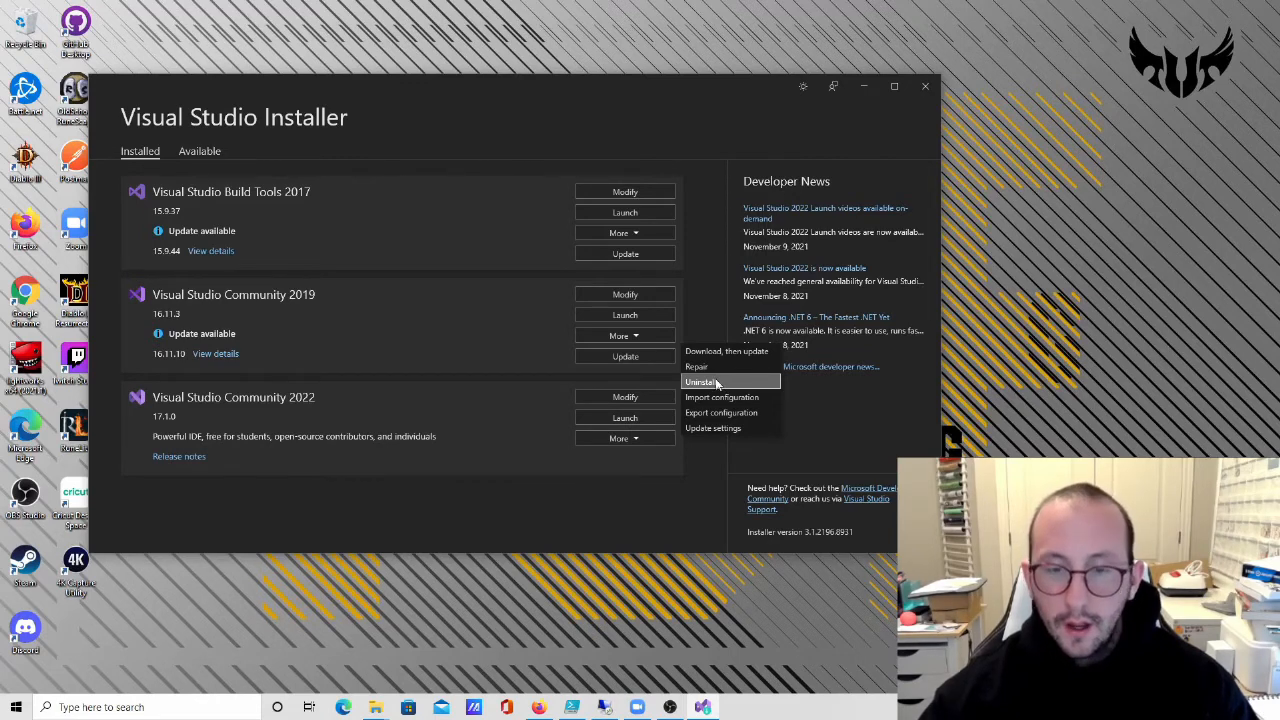
left_click(699, 305)
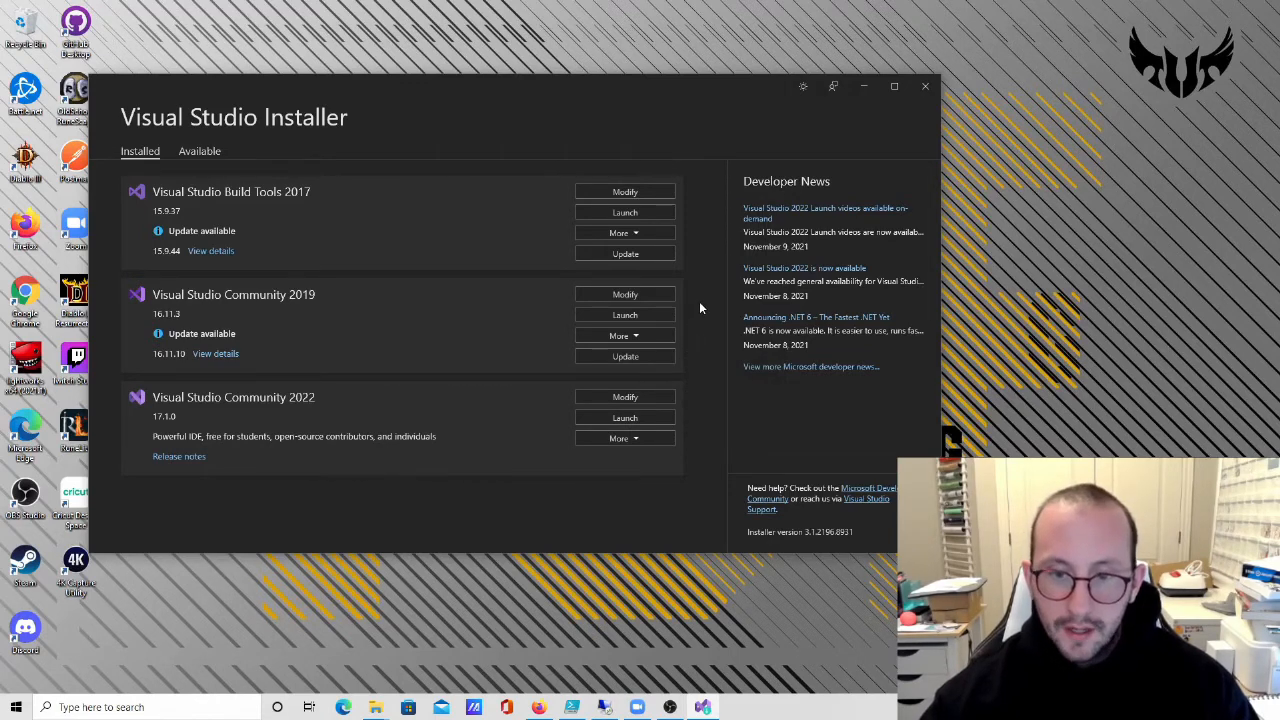